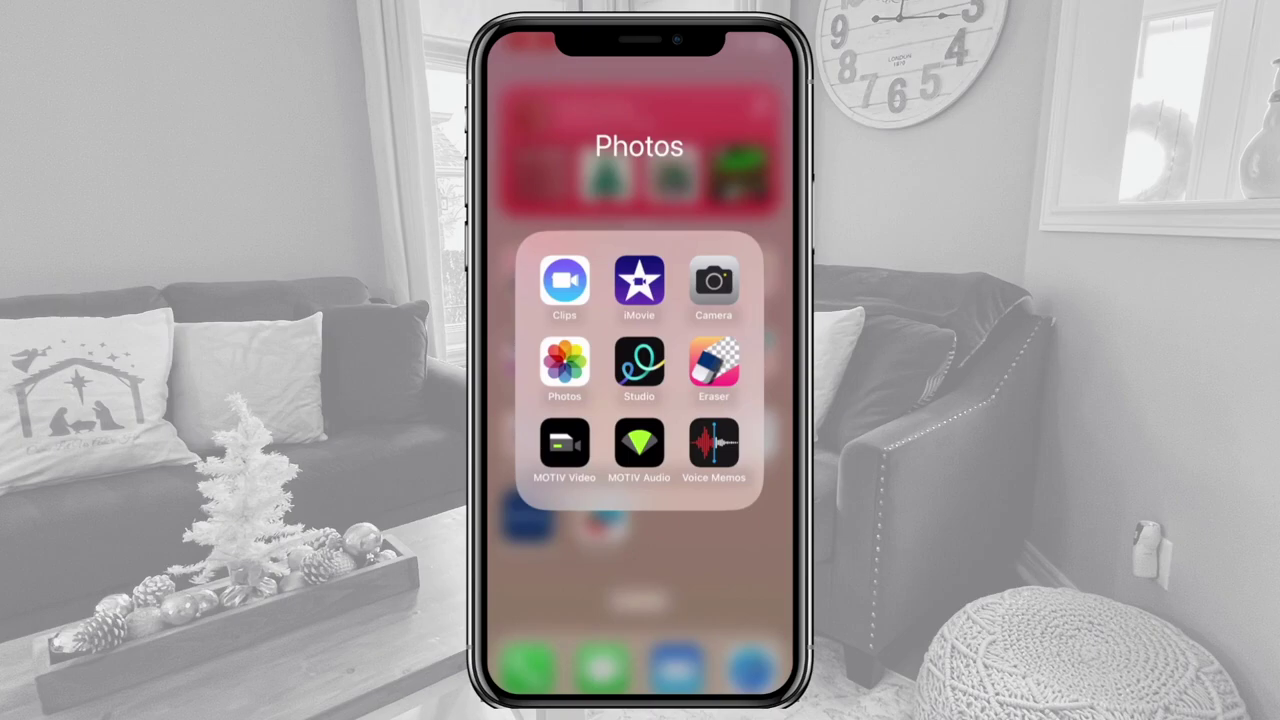
# Step: Take a side-profile photo of the girl with the iPhone camera and view it
pyautogui.click(713, 282)
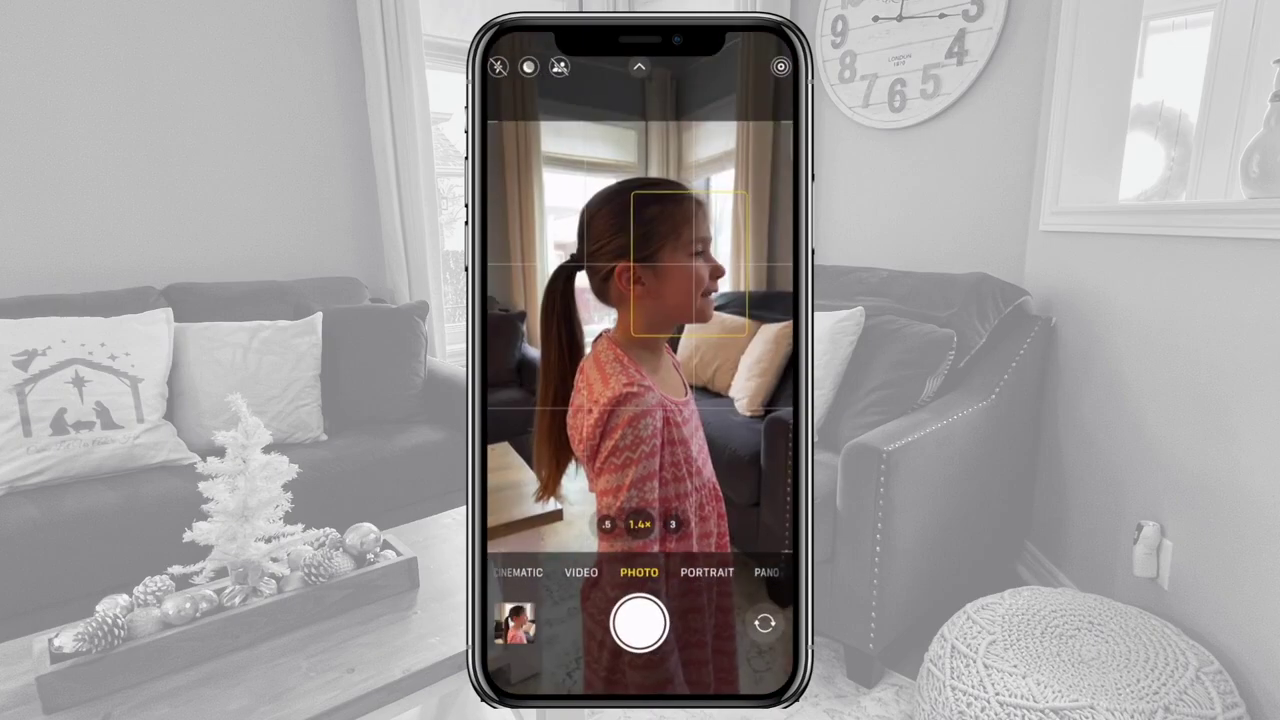
pyautogui.click(639, 622)
pyautogui.click(515, 622)
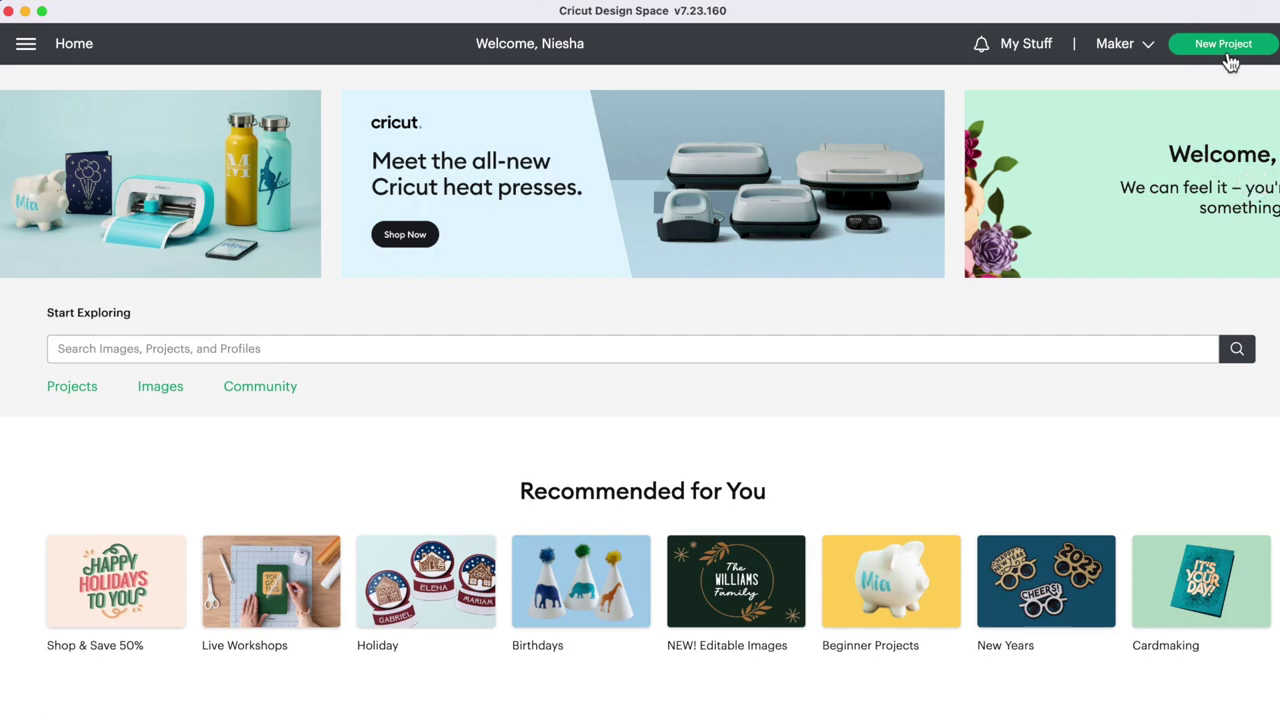
# Step: Start a new blank project and begin an image upload
pyautogui.click(1224, 46)
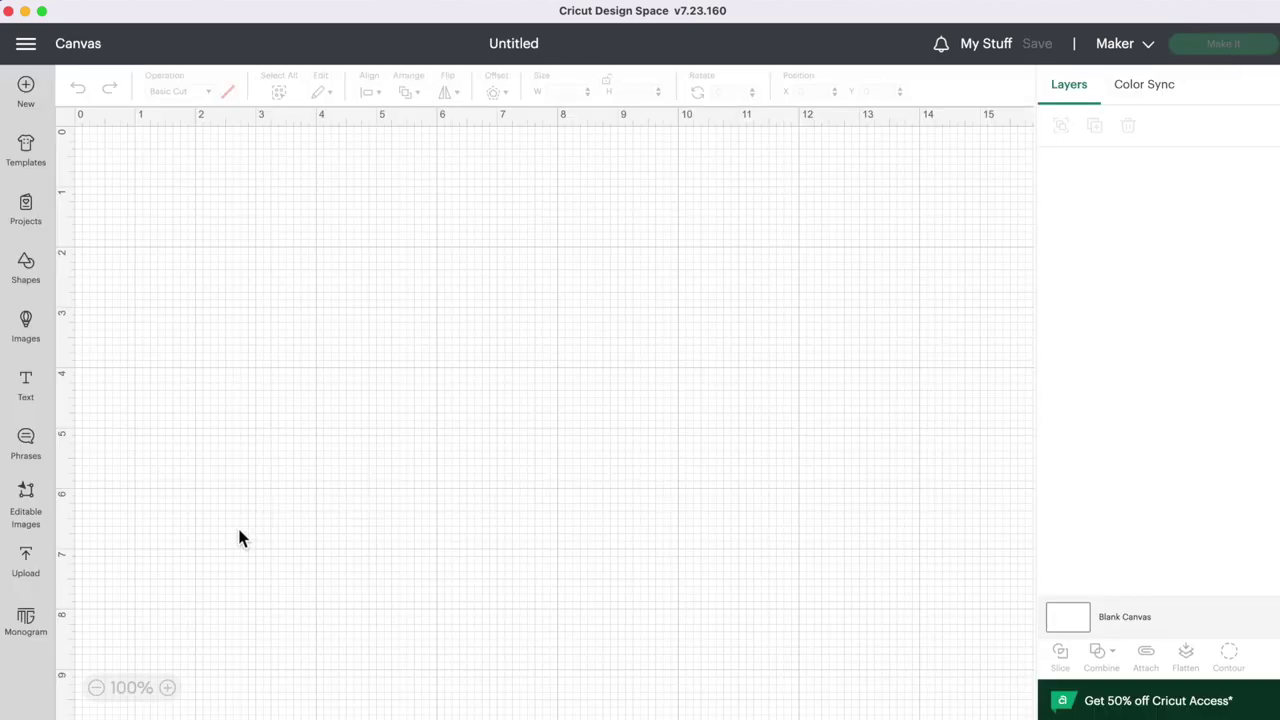
pyautogui.click(35, 572)
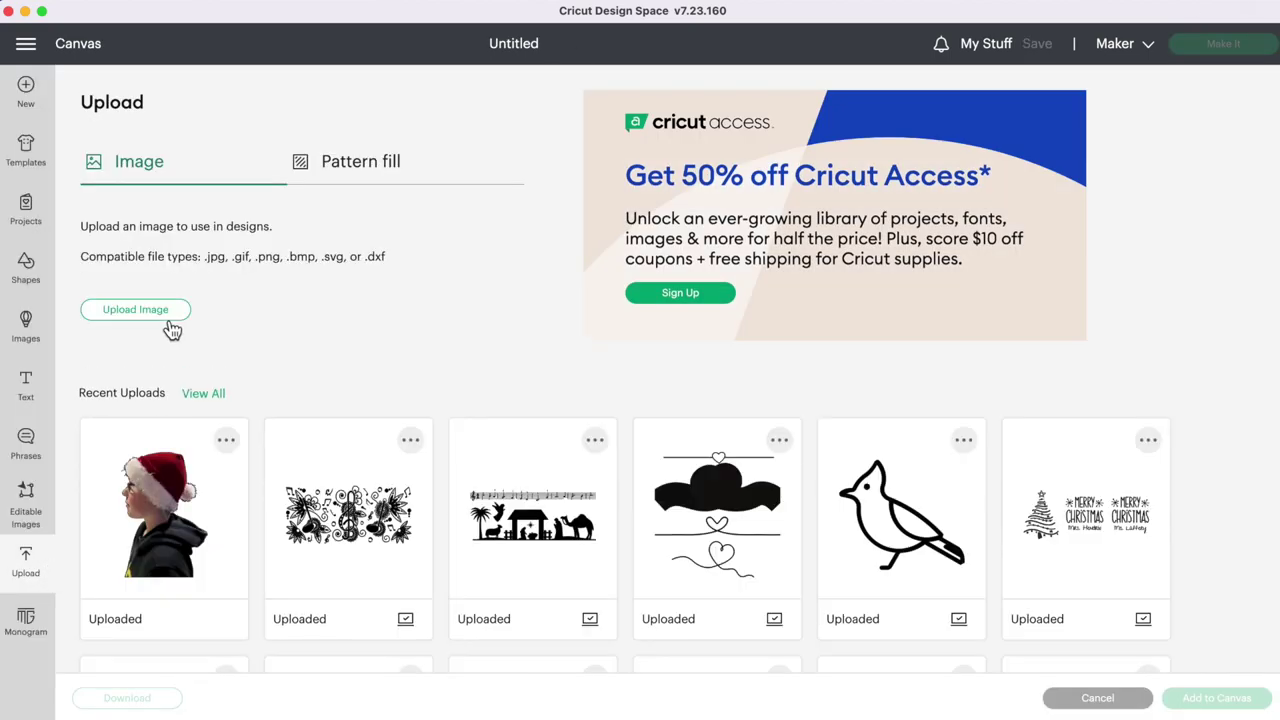
pyautogui.click(160, 314)
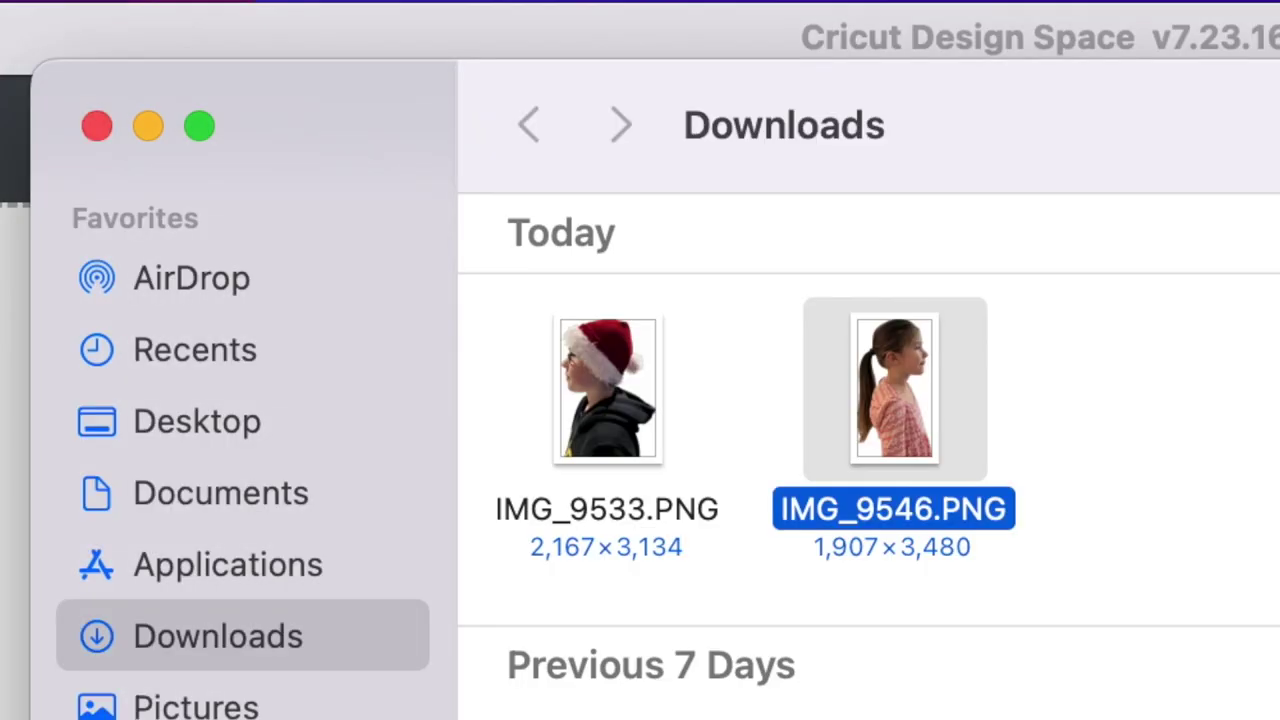
# Step: Drop IMG_9546.PNG into the upload area and mark it as a Complex image
pyautogui.moveTo(900, 403); pyautogui.dragTo(665, 22)
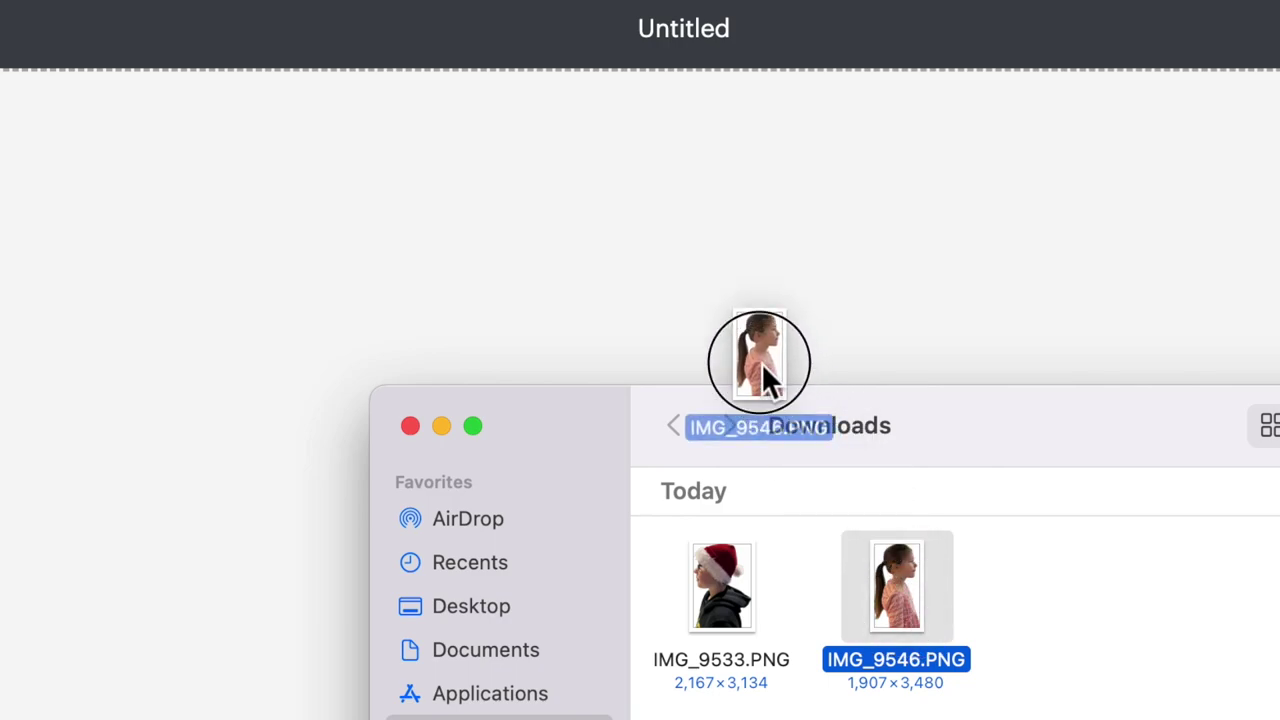
pyautogui.moveTo(761, 362); pyautogui.dragTo(708, 277)
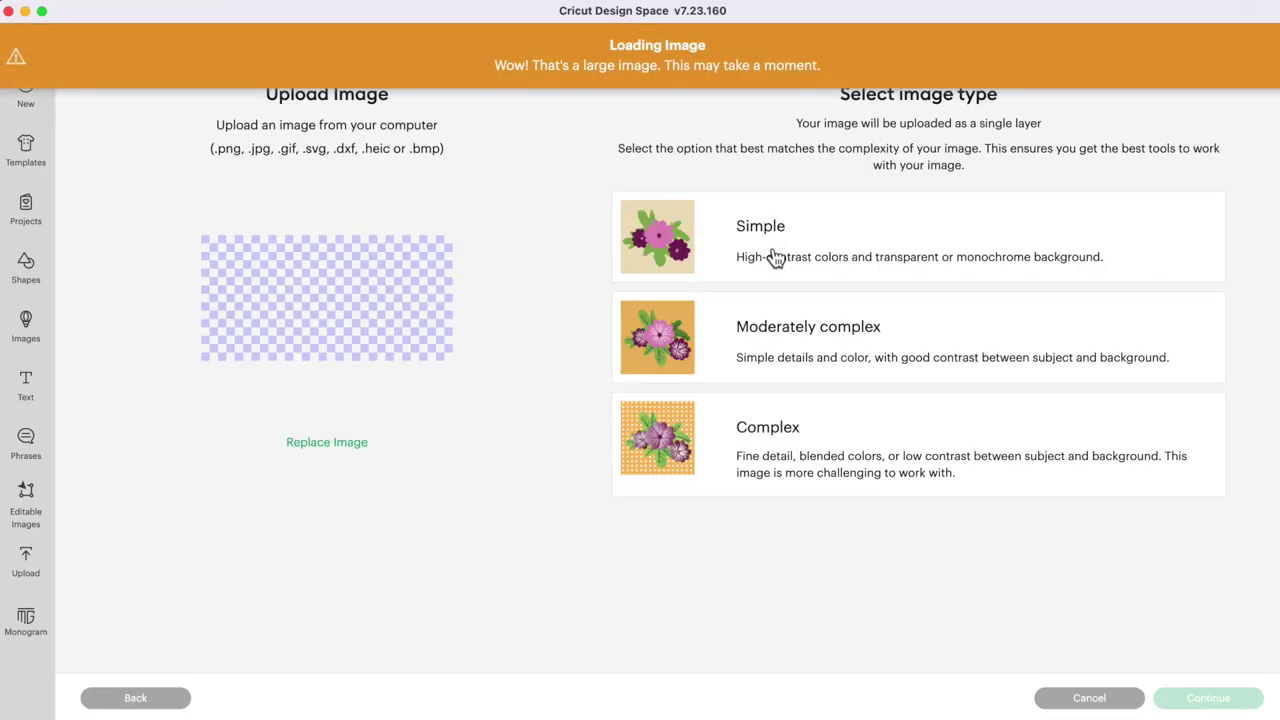
pyautogui.click(748, 462)
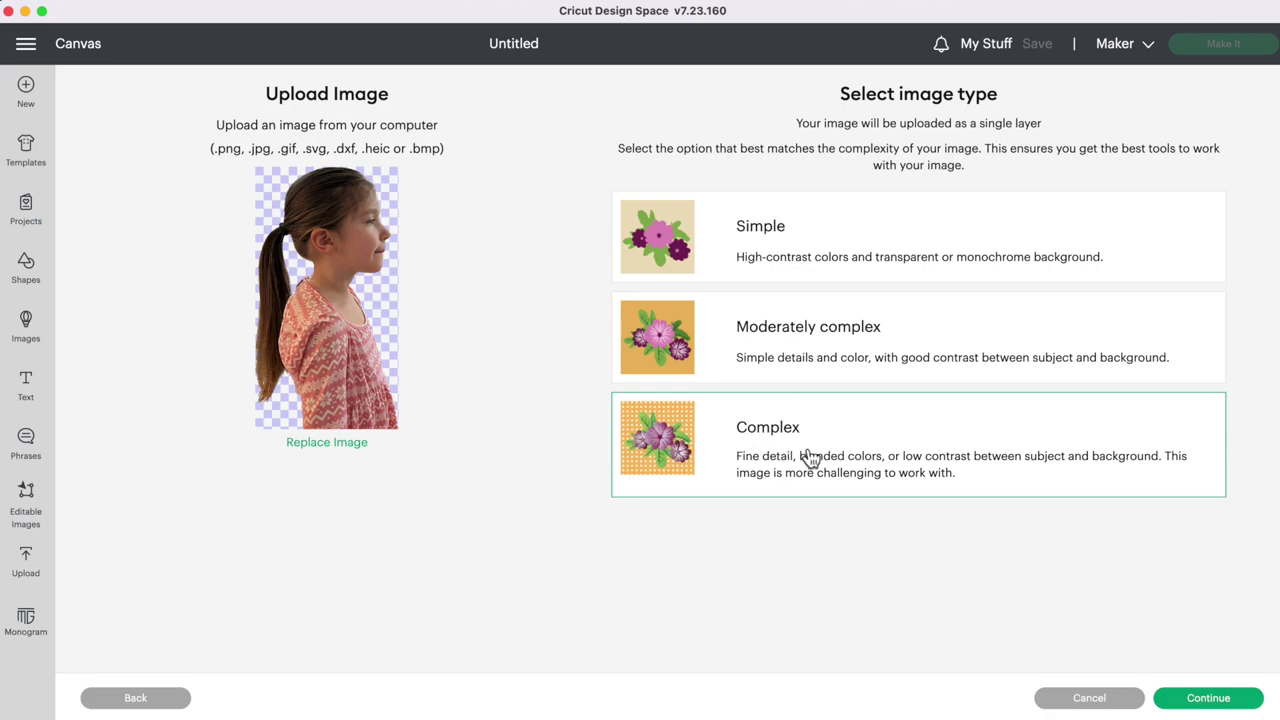
# Step: Zoom in on the girl's head, use Manual Erase to check edges, and apply the cleanup
pyautogui.click(1212, 698)
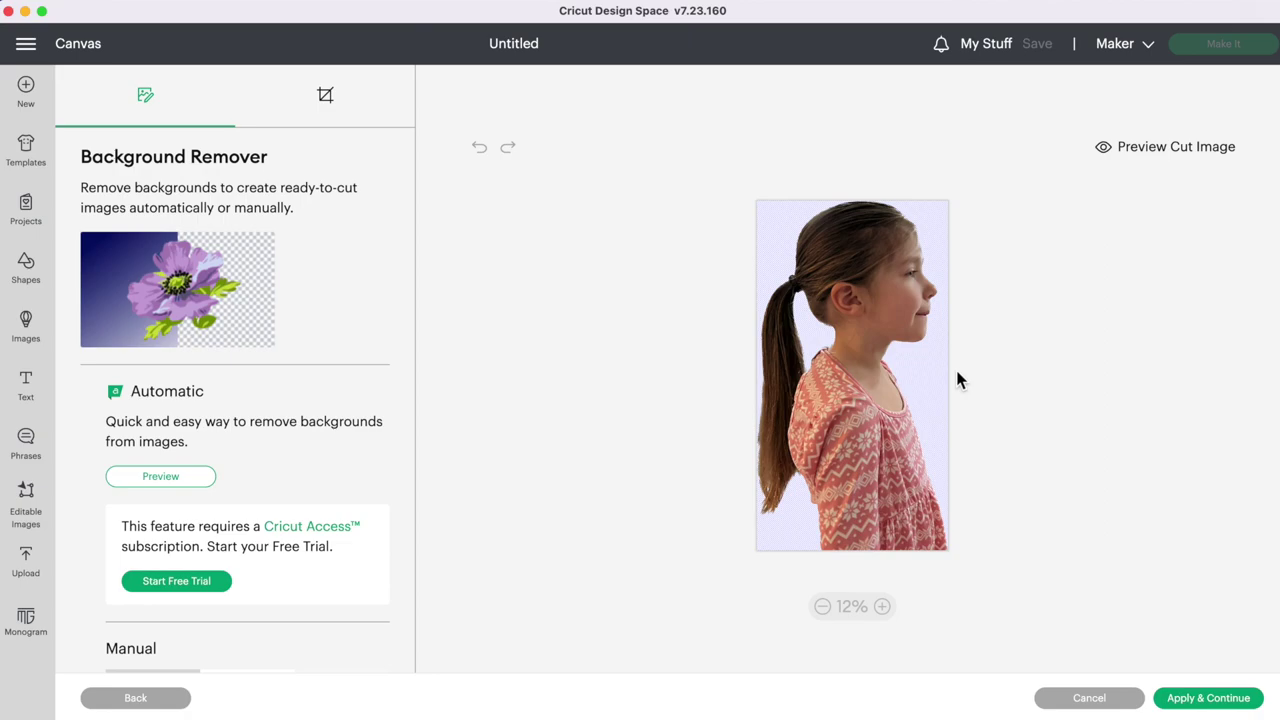
pyautogui.click(883, 607)
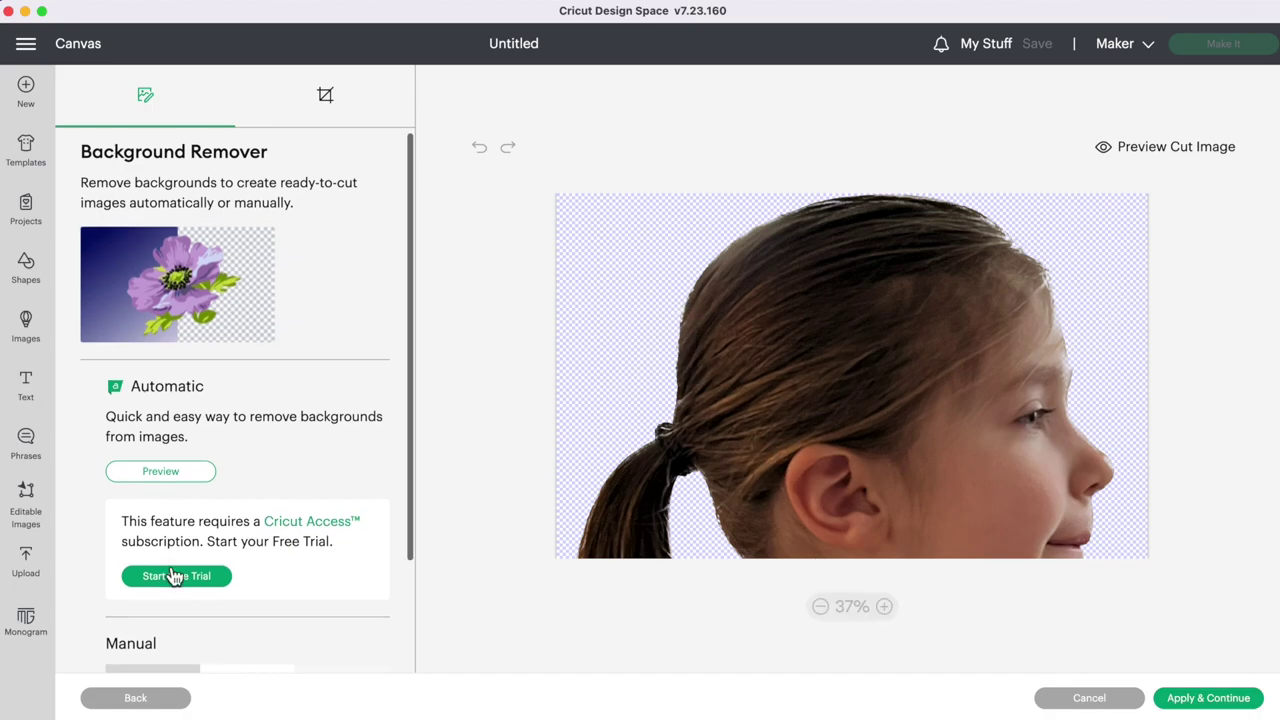
pyautogui.scroll(-3, 171, 574)
pyautogui.click(248, 548)
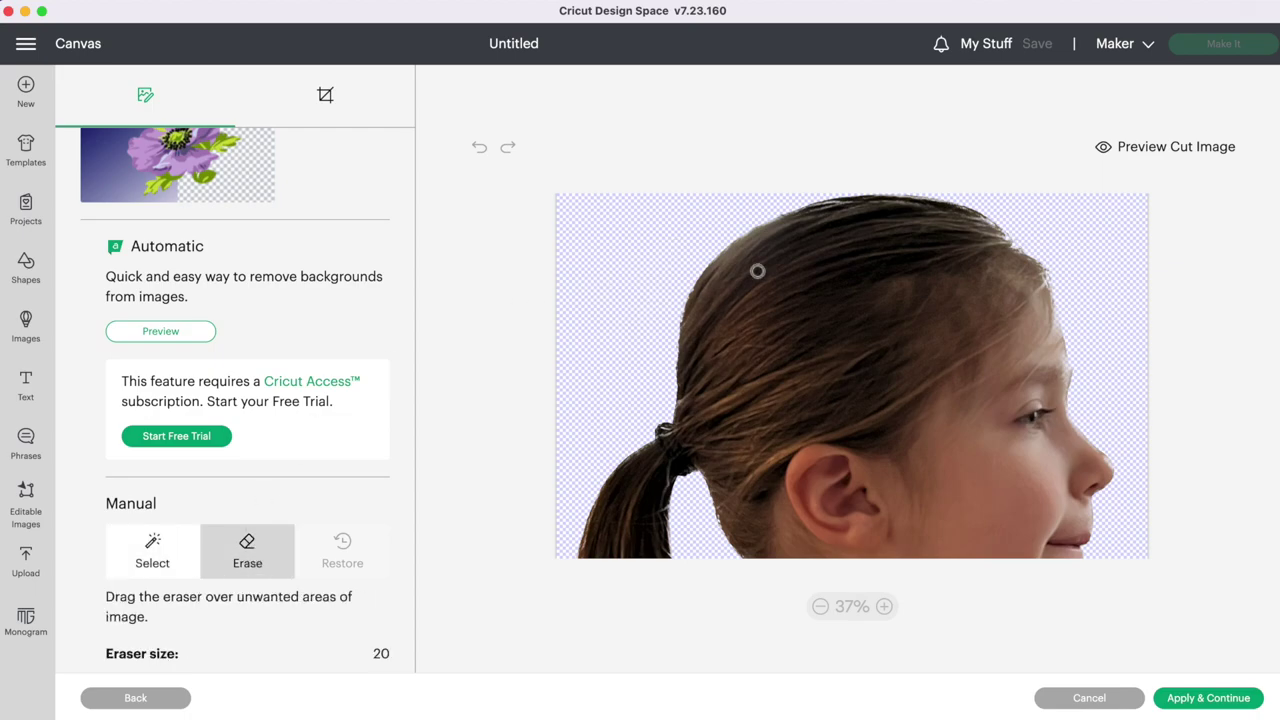
pyautogui.scroll(-5, 1108, 345)
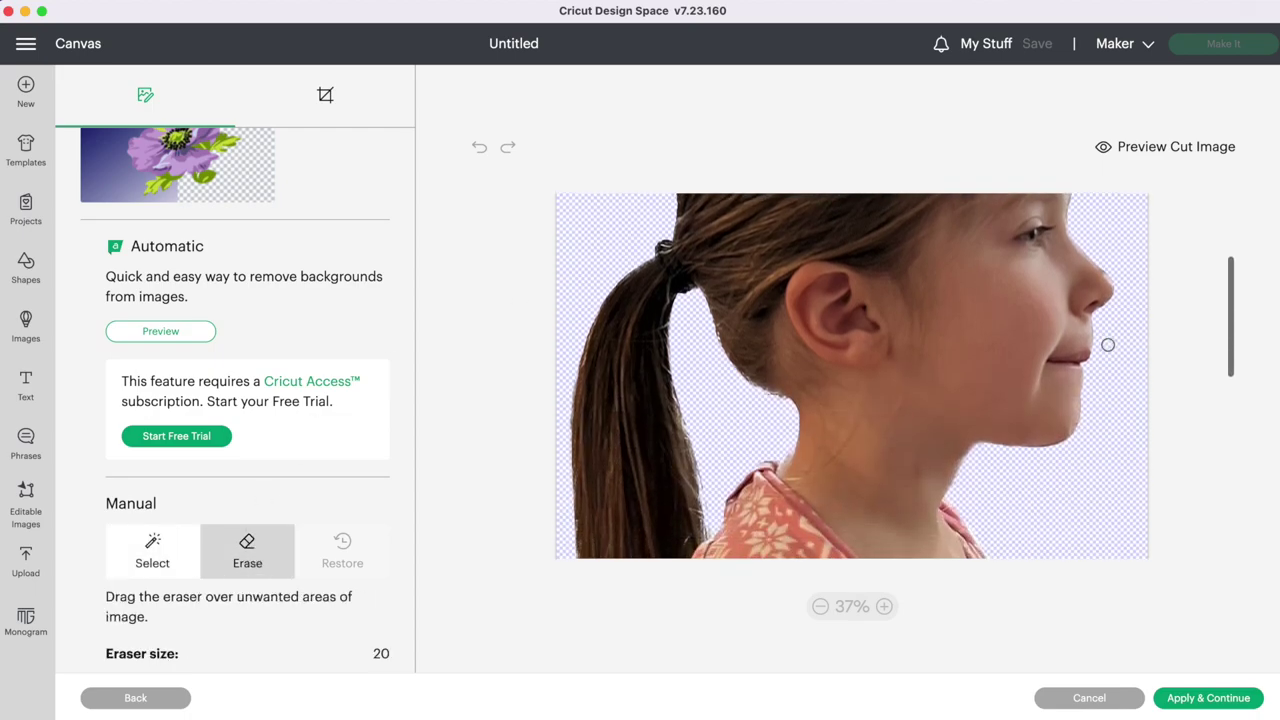
pyautogui.scroll(-3, 1106, 340)
pyautogui.scroll(8, 1106, 350)
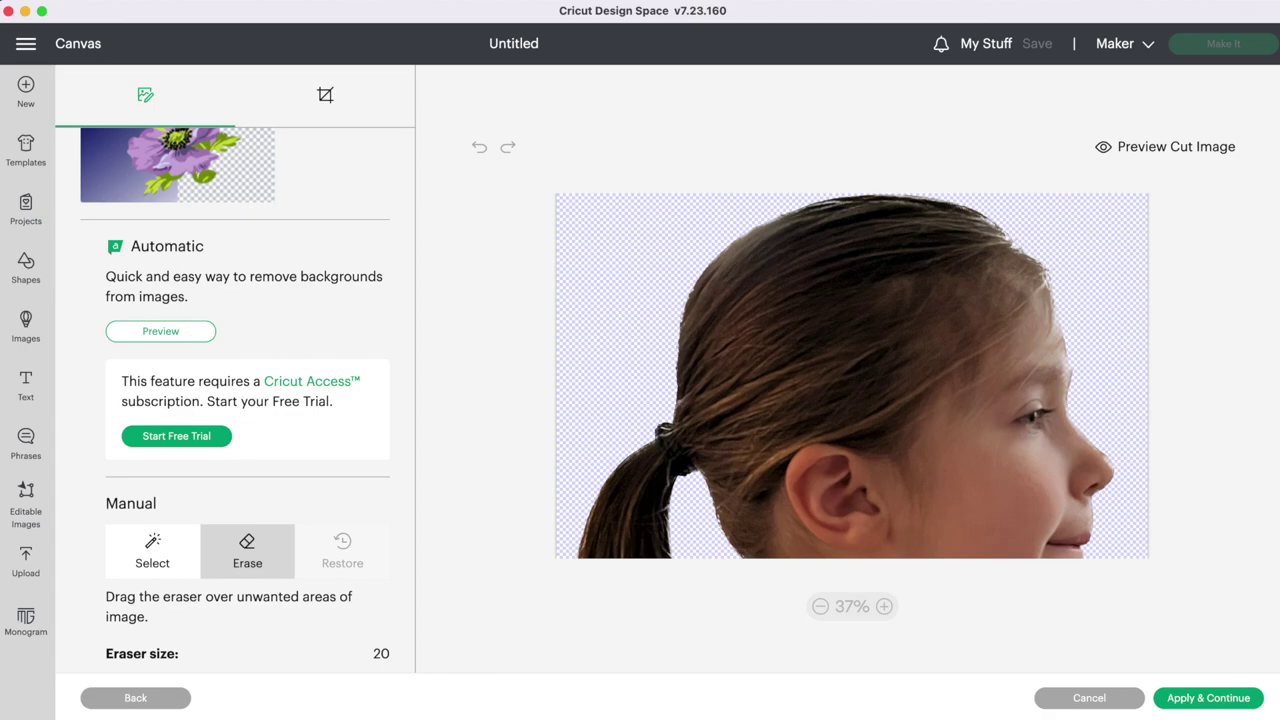
pyautogui.click(1227, 700)
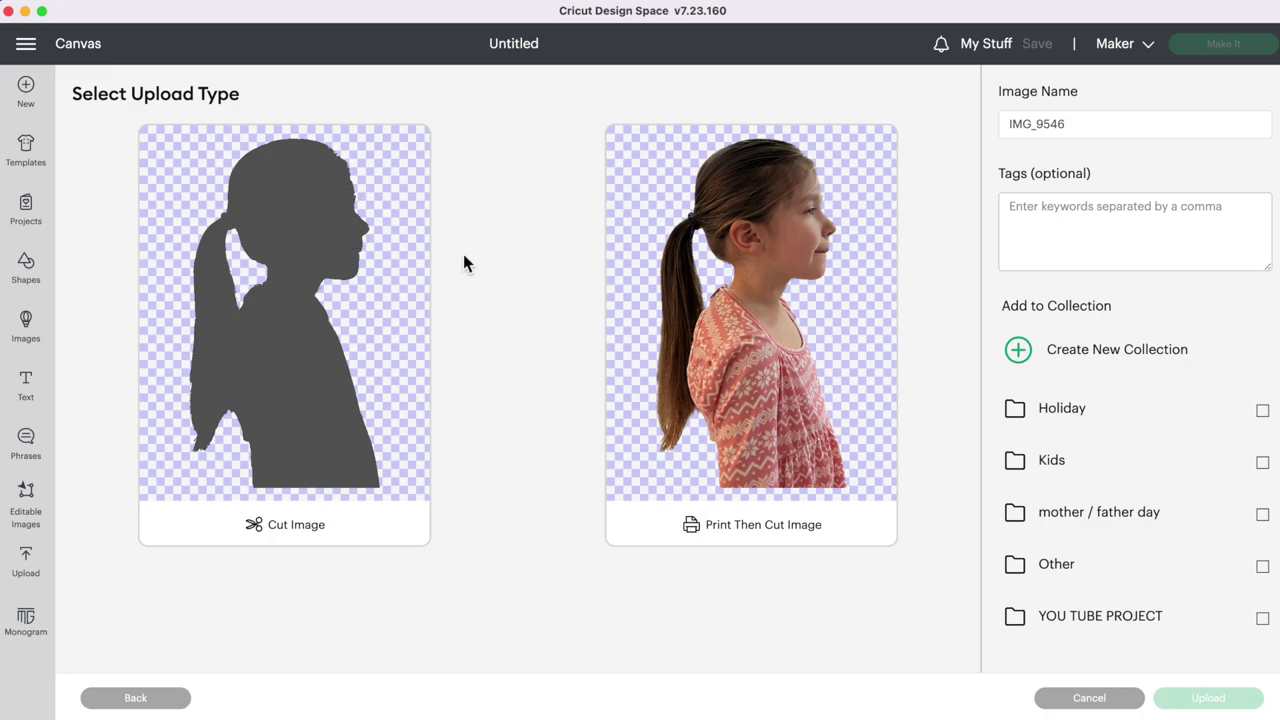
# Step: Upload the image as Print Then Cut named 'girl' and add it to the canvas
pyautogui.click(754, 336)
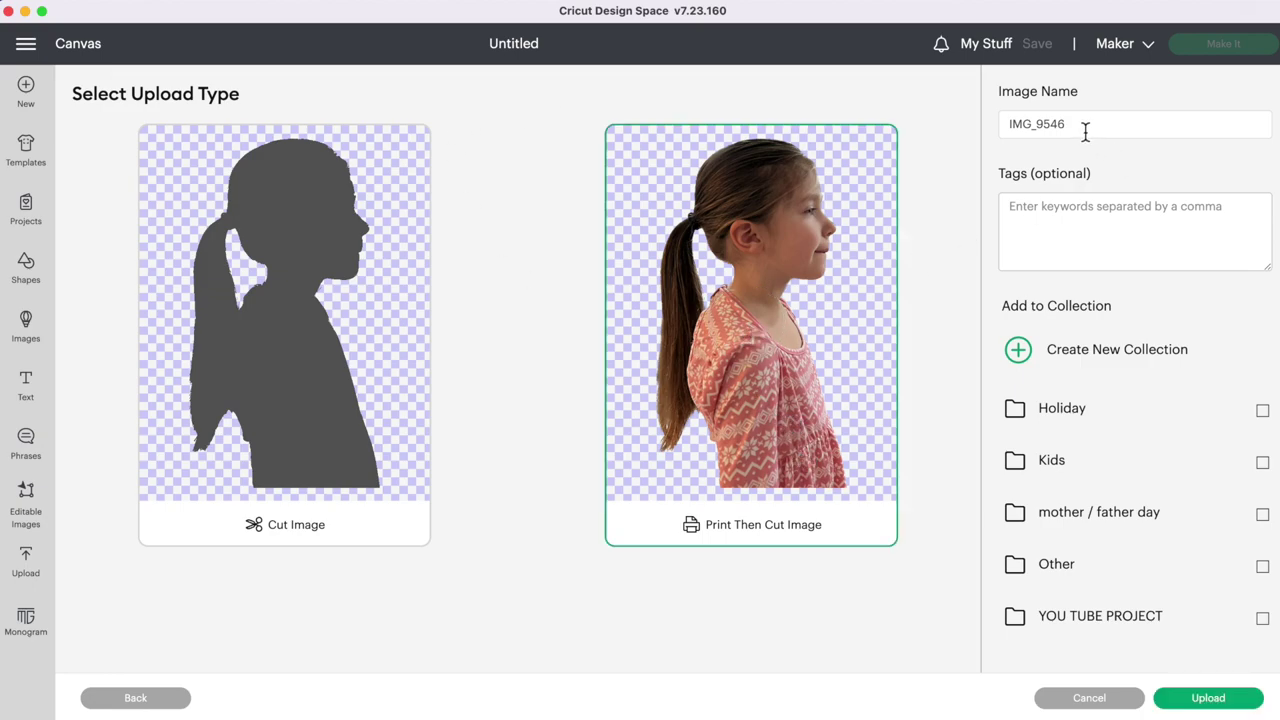
pyautogui.moveTo(1085, 128); pyautogui.dragTo(1012, 124)
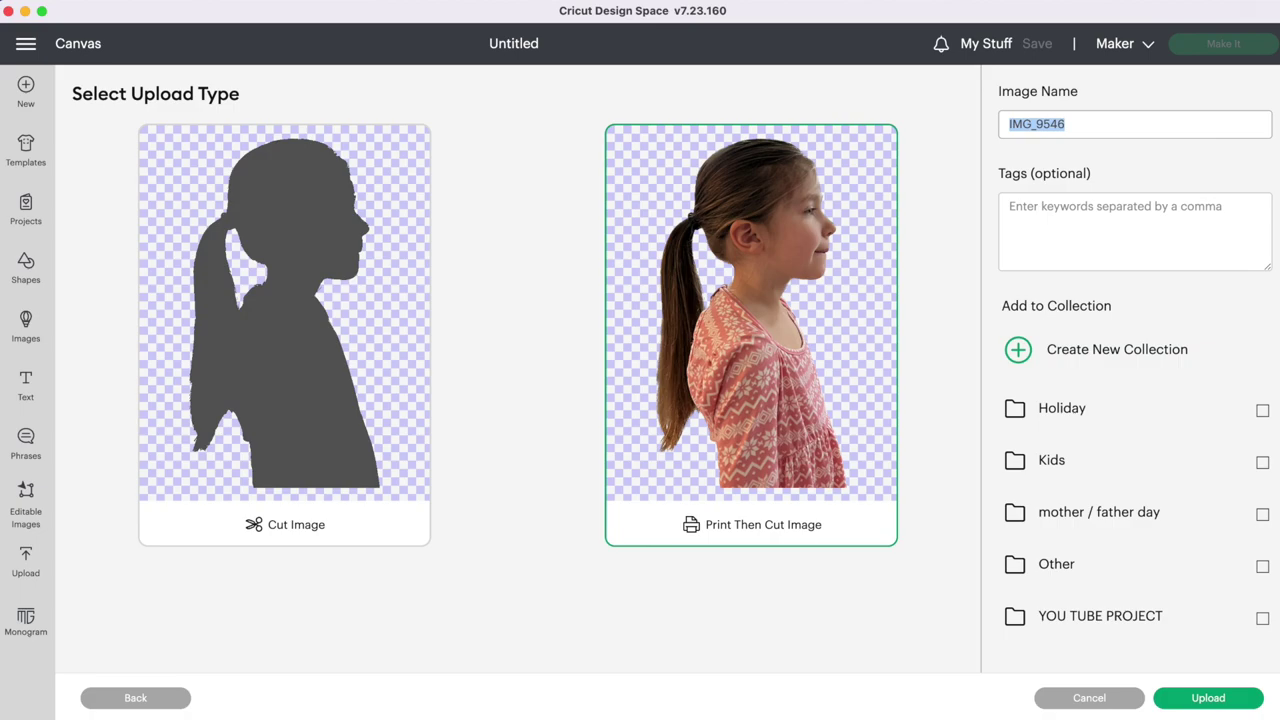
pyautogui.write('girl')
pyautogui.click(1218, 702)
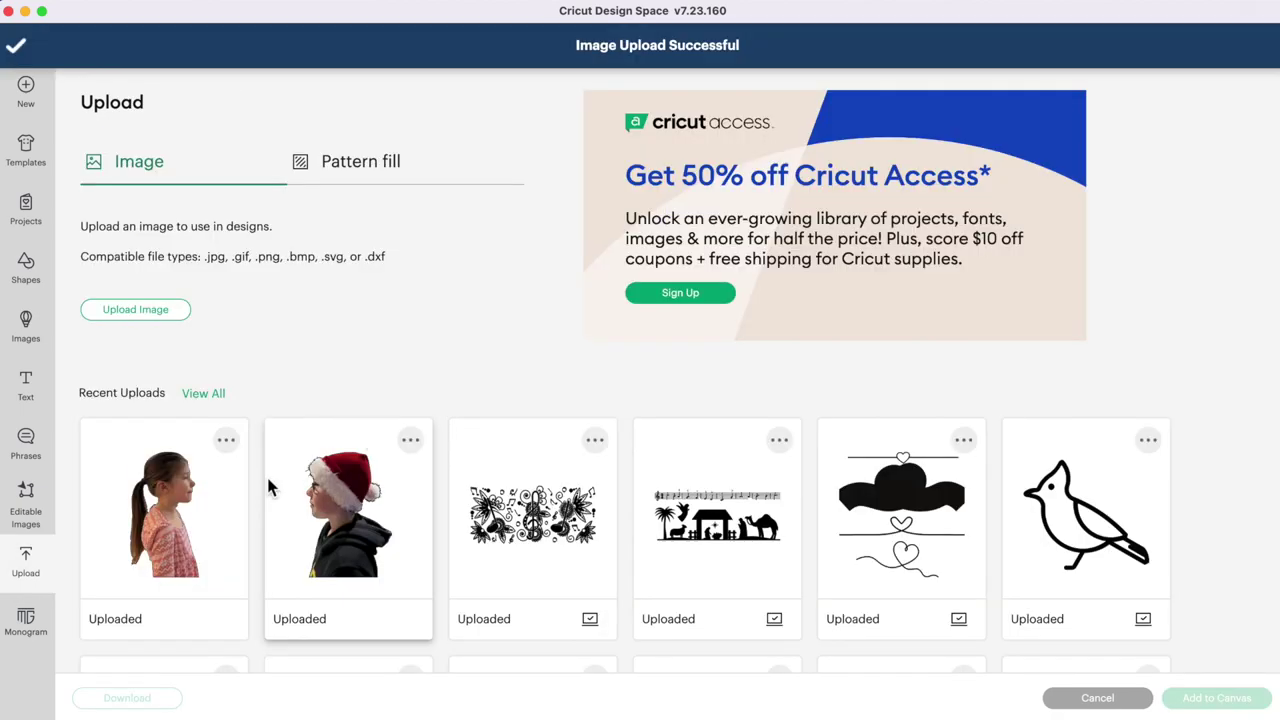
pyautogui.click(168, 527)
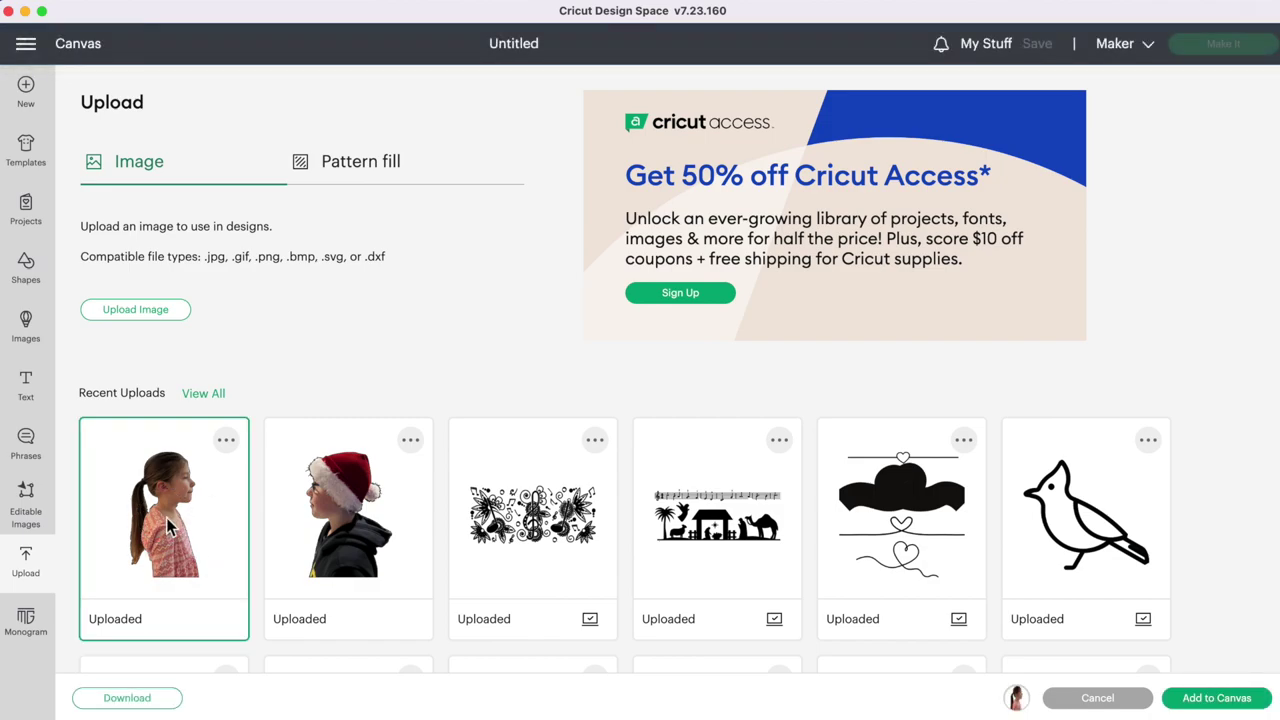
pyautogui.click(1218, 698)
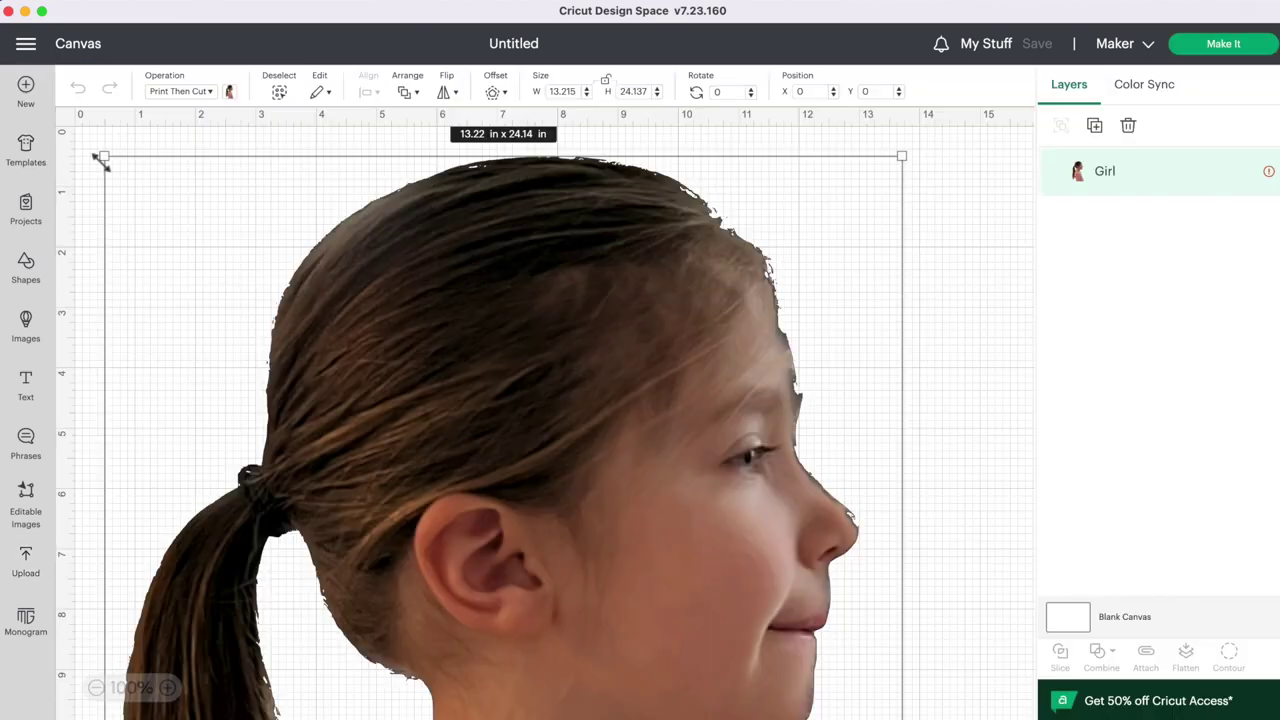
# Step: Shrink the Girl image to 3.76 × 6.86 in and set its operation to Basic Cut
pyautogui.moveTo(158, 203); pyautogui.dragTo(372, 259)
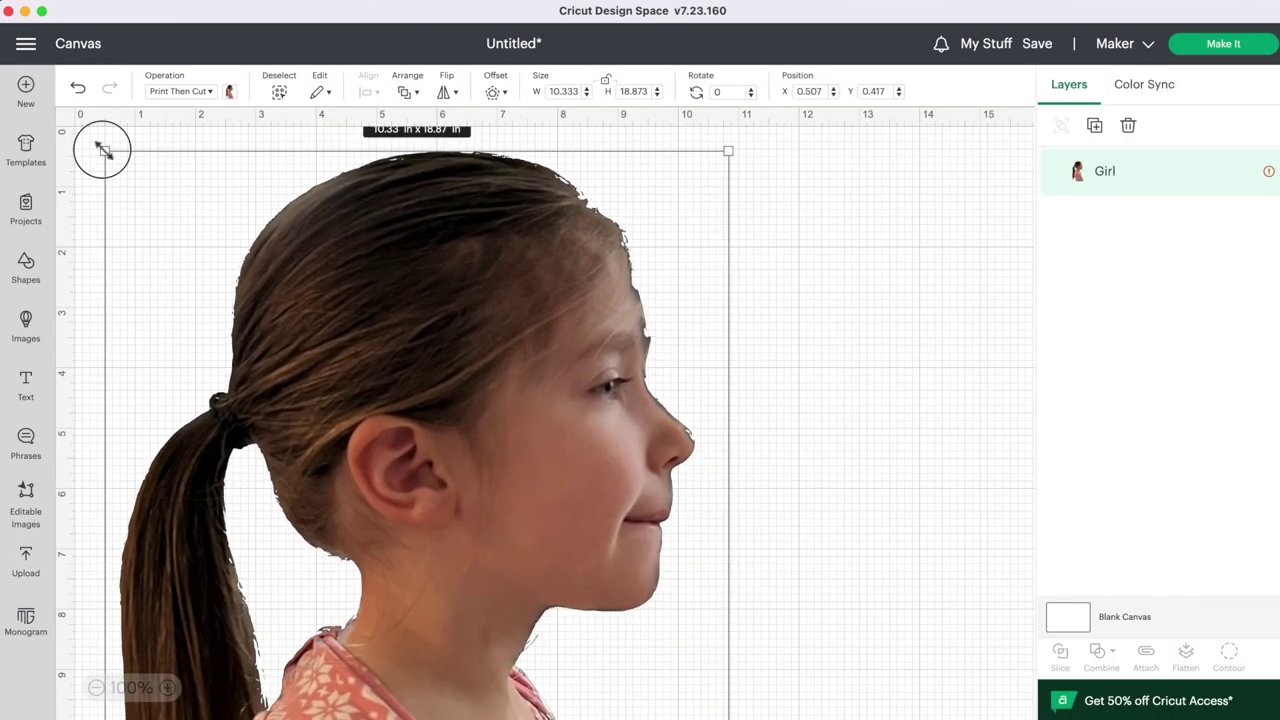
pyautogui.moveTo(104, 151); pyautogui.dragTo(468, 514)
pyautogui.moveTo(514, 600); pyautogui.dragTo(431, 303)
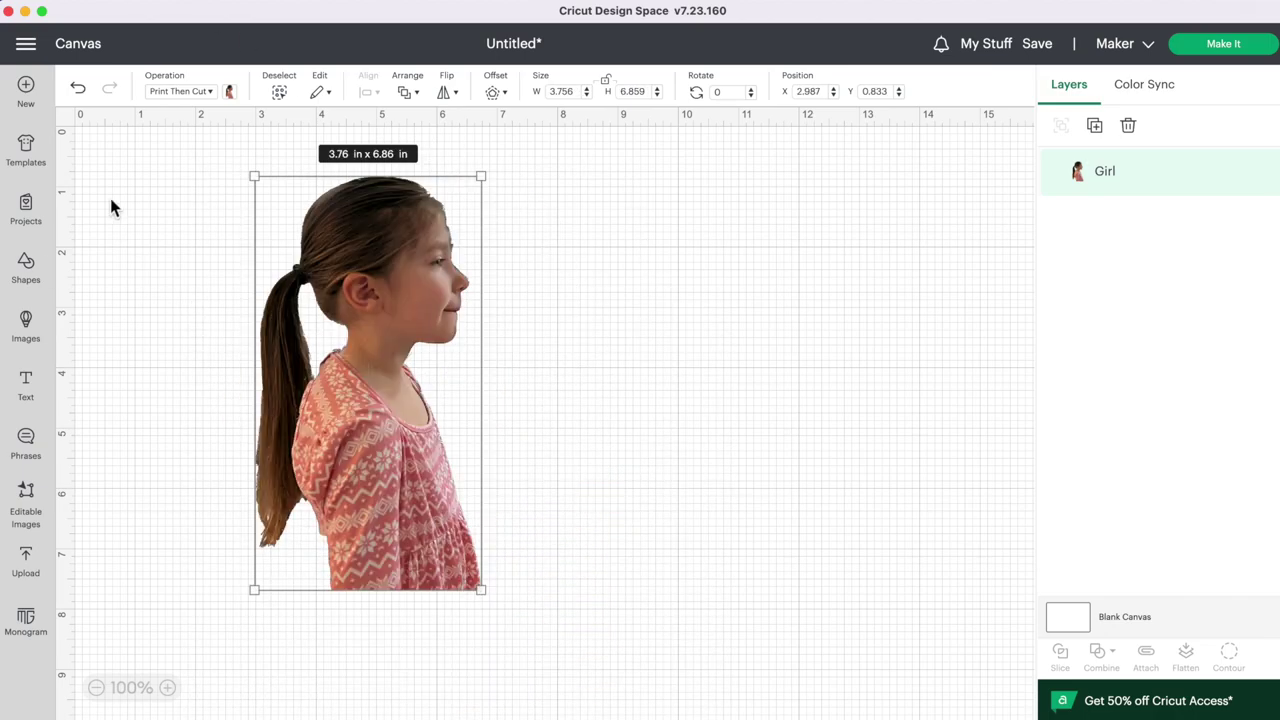
pyautogui.click(209, 91)
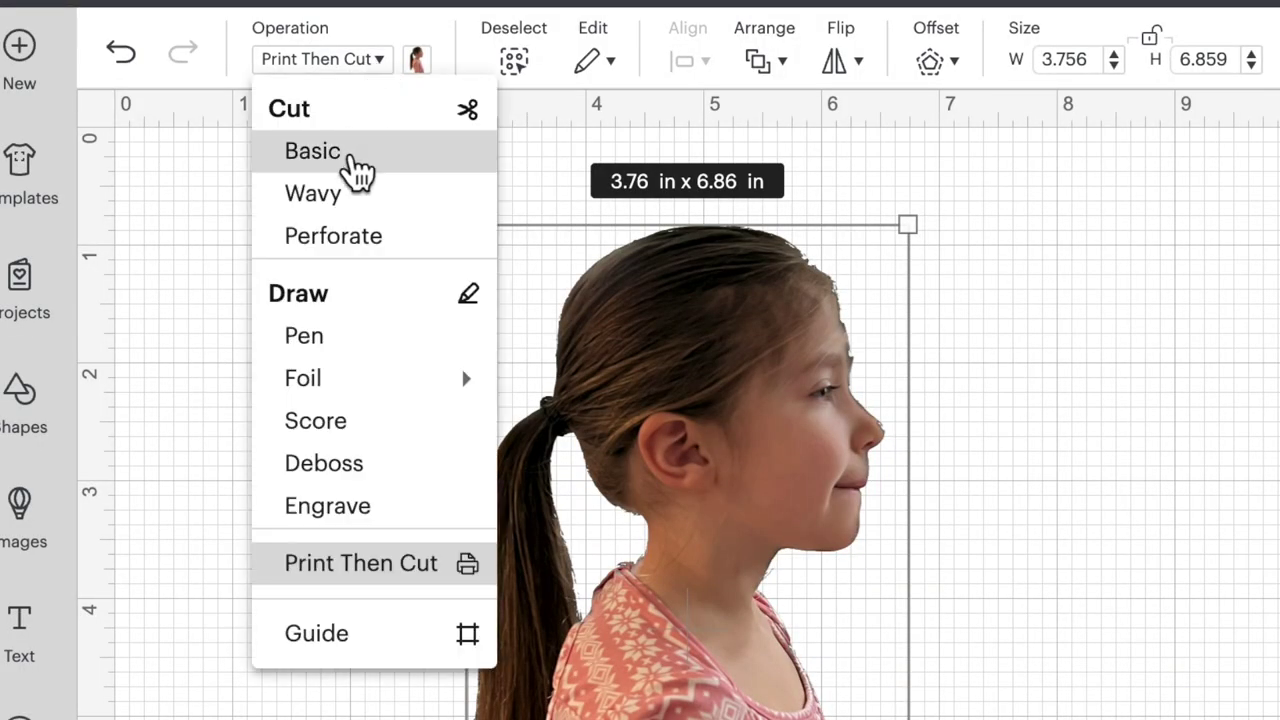
pyautogui.click(355, 172)
# Step: Zoom in, reposition the Girl silhouette and shrink it to about 3.48 × 6.36 in
pyautogui.click(551, 351)
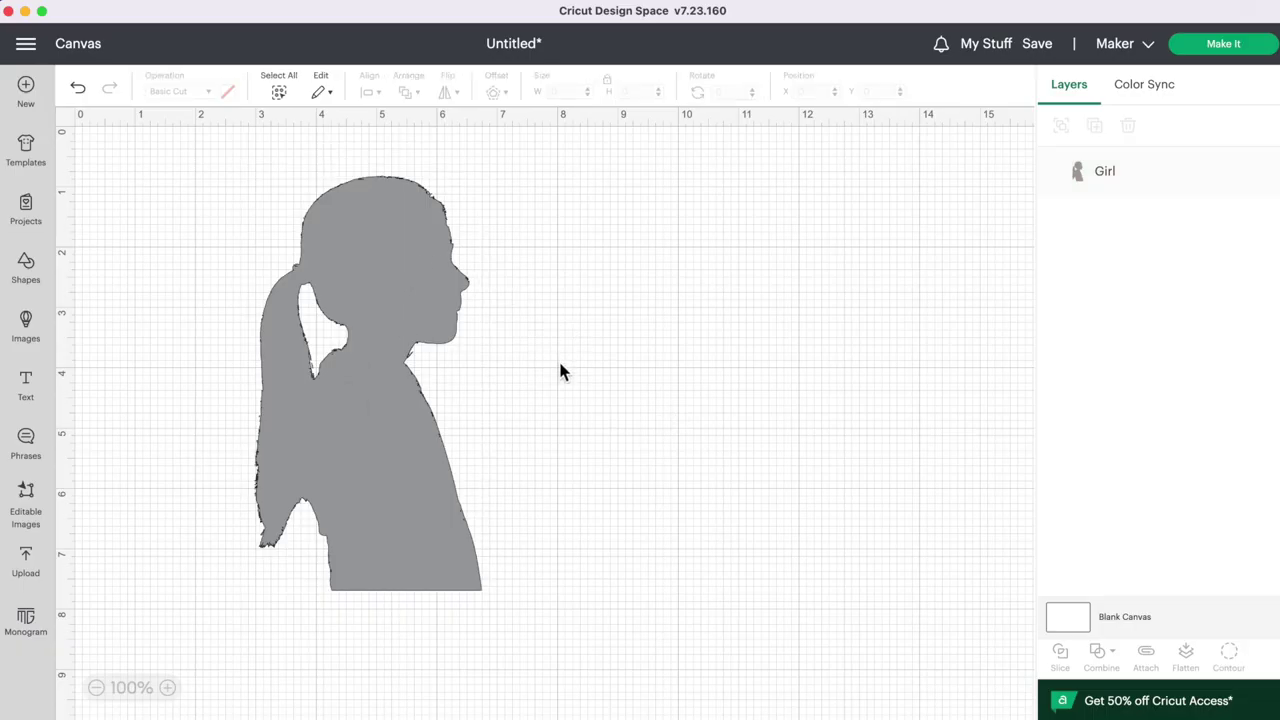
pyautogui.moveTo(386, 346); pyautogui.dragTo(358, 358)
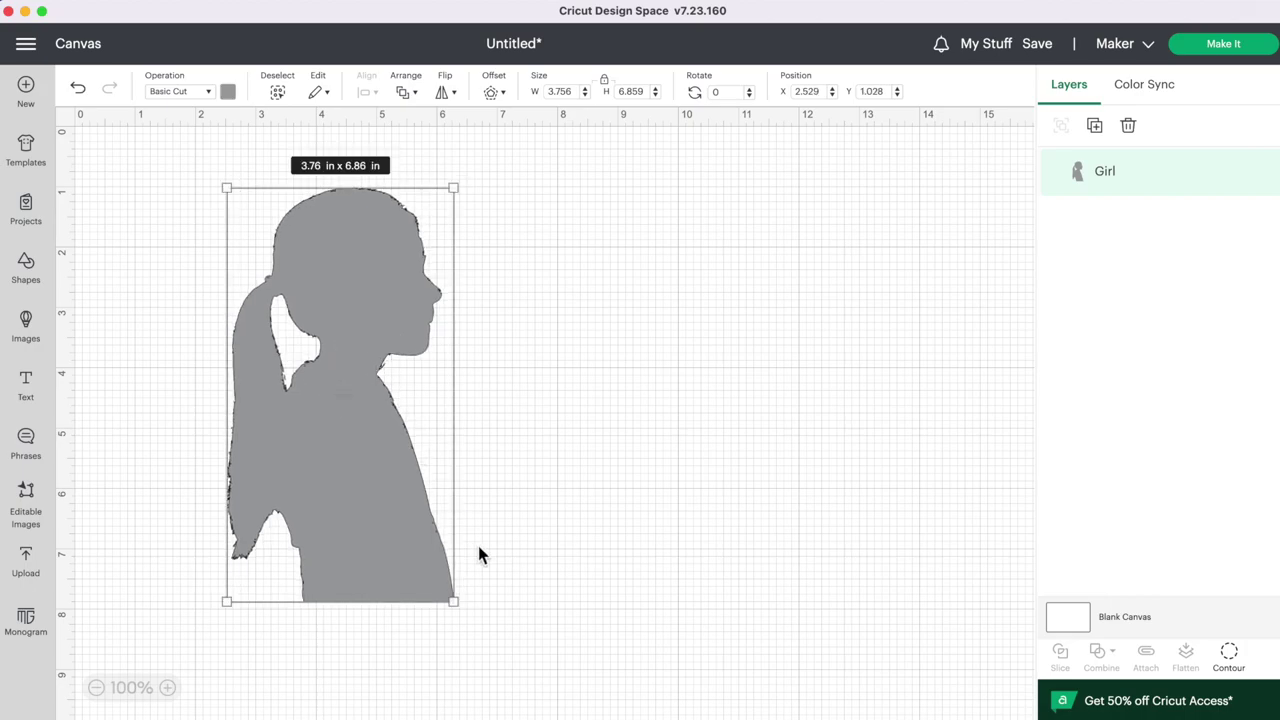
pyautogui.click(167, 687)
pyautogui.click(167, 687)
pyautogui.moveTo(216, 364); pyautogui.dragTo(235, 514)
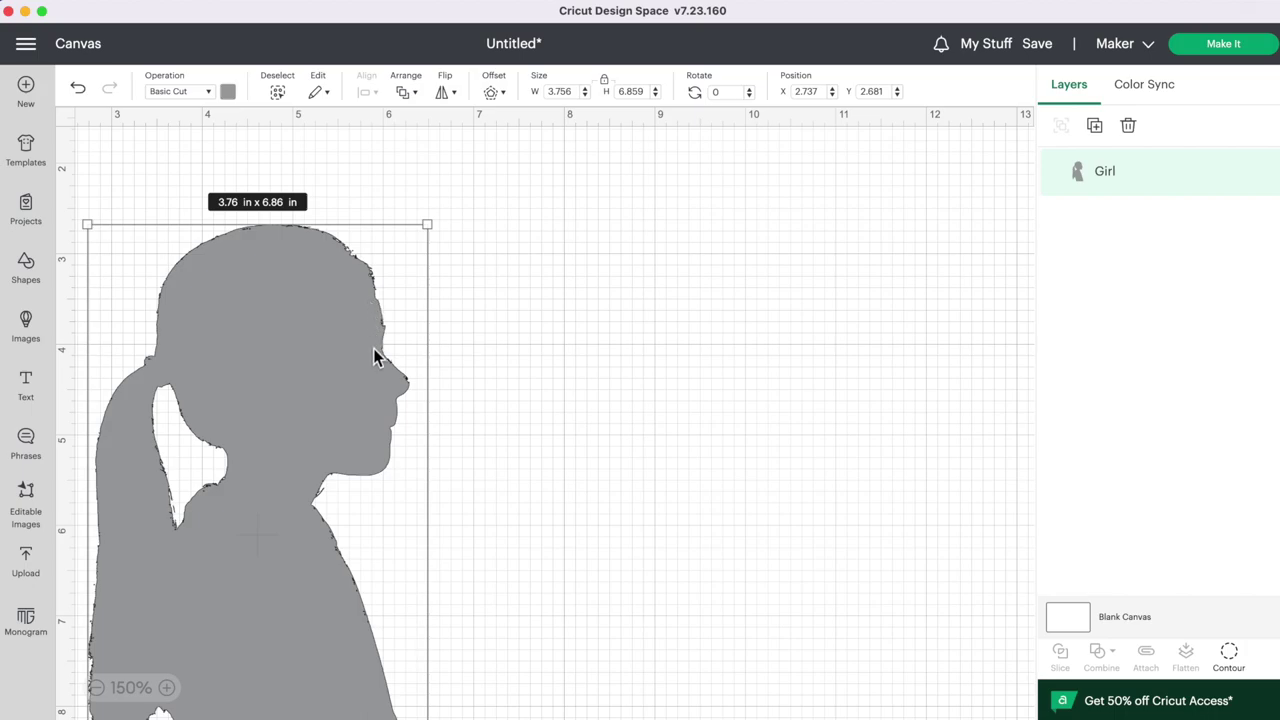
pyautogui.moveTo(331, 434); pyautogui.dragTo(368, 338)
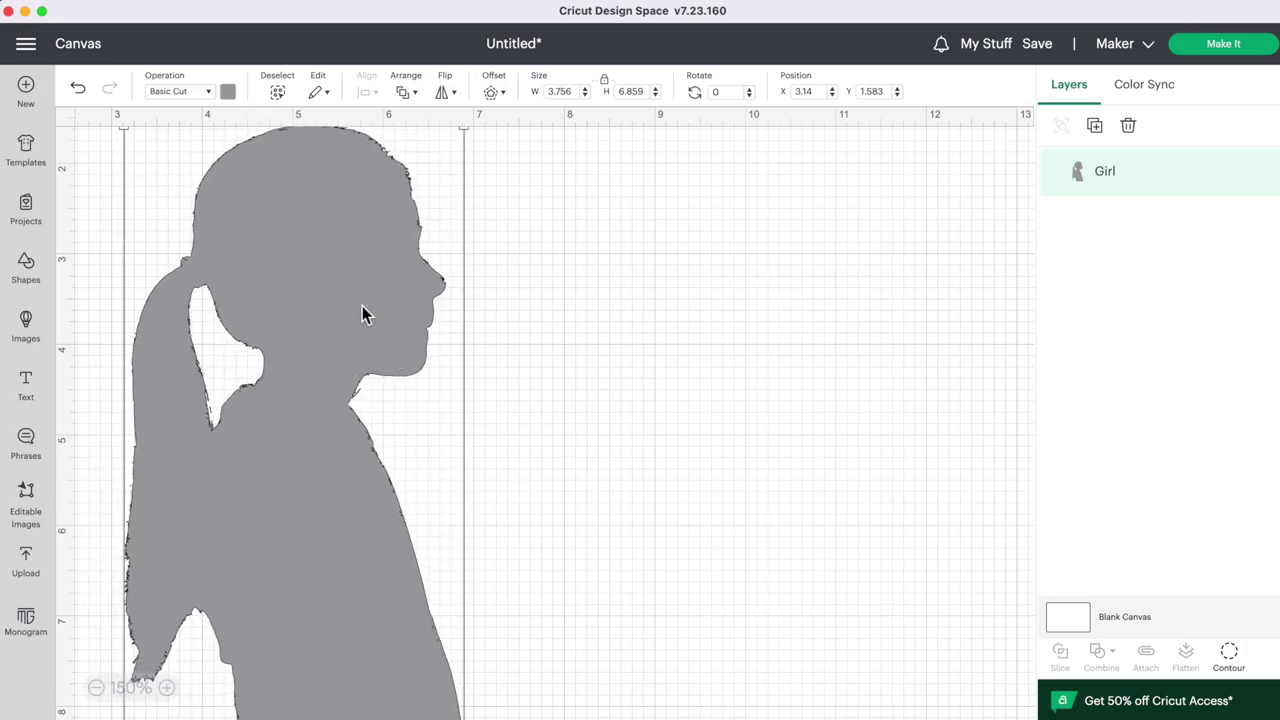
pyautogui.scroll(-3, 352, 319)
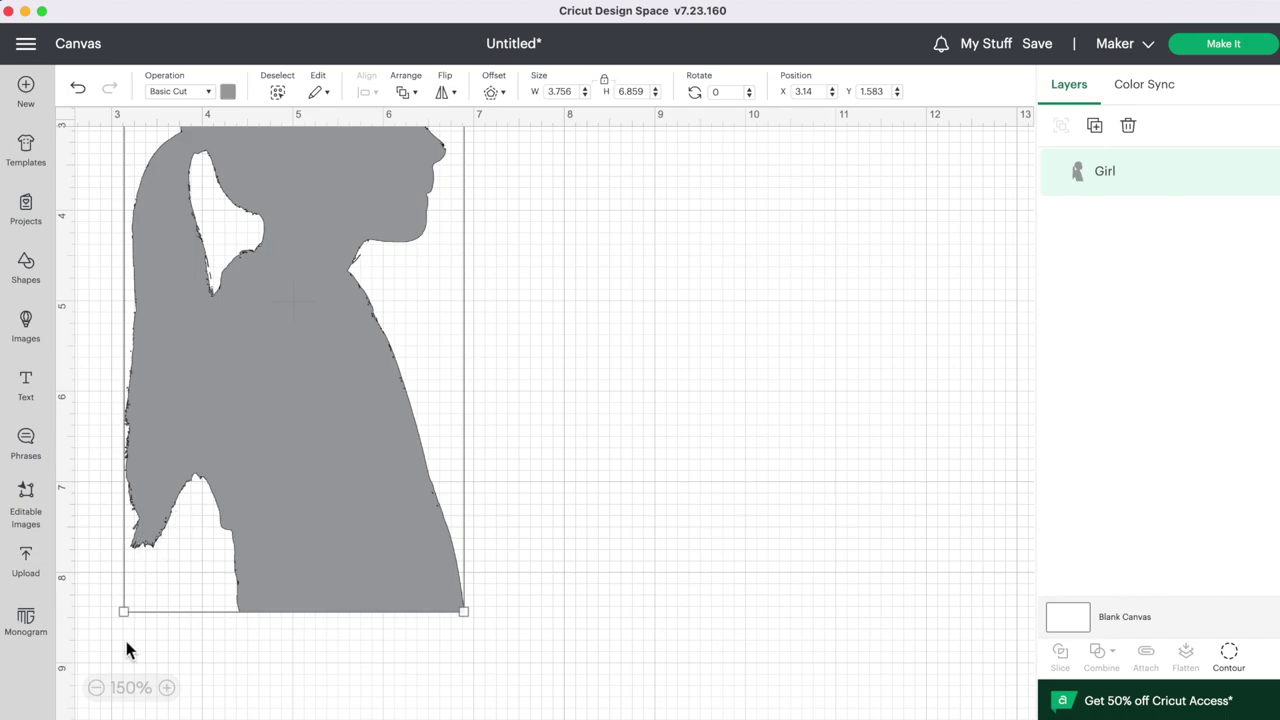
pyautogui.moveTo(123, 612); pyautogui.dragTo(150, 568)
pyautogui.scroll(-1, 595, 207)
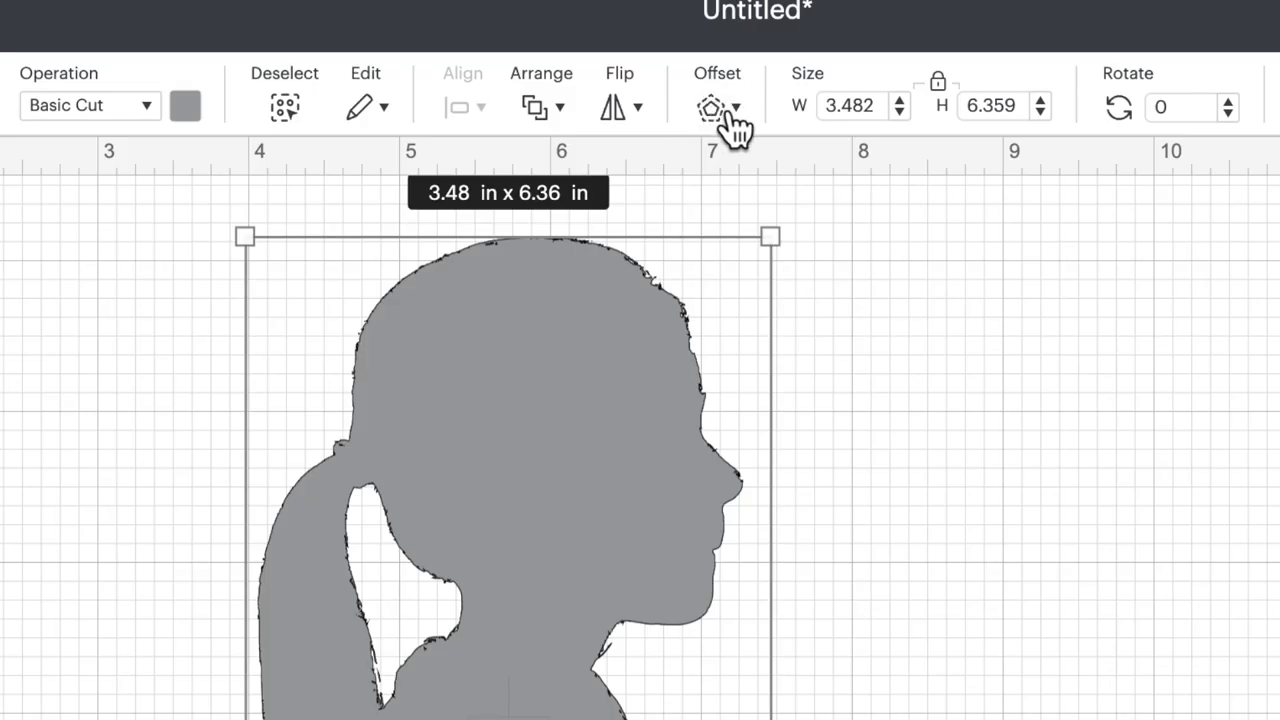
# Step: Apply a 0.001 in offset to the Girl silhouette
pyautogui.click(497, 92)
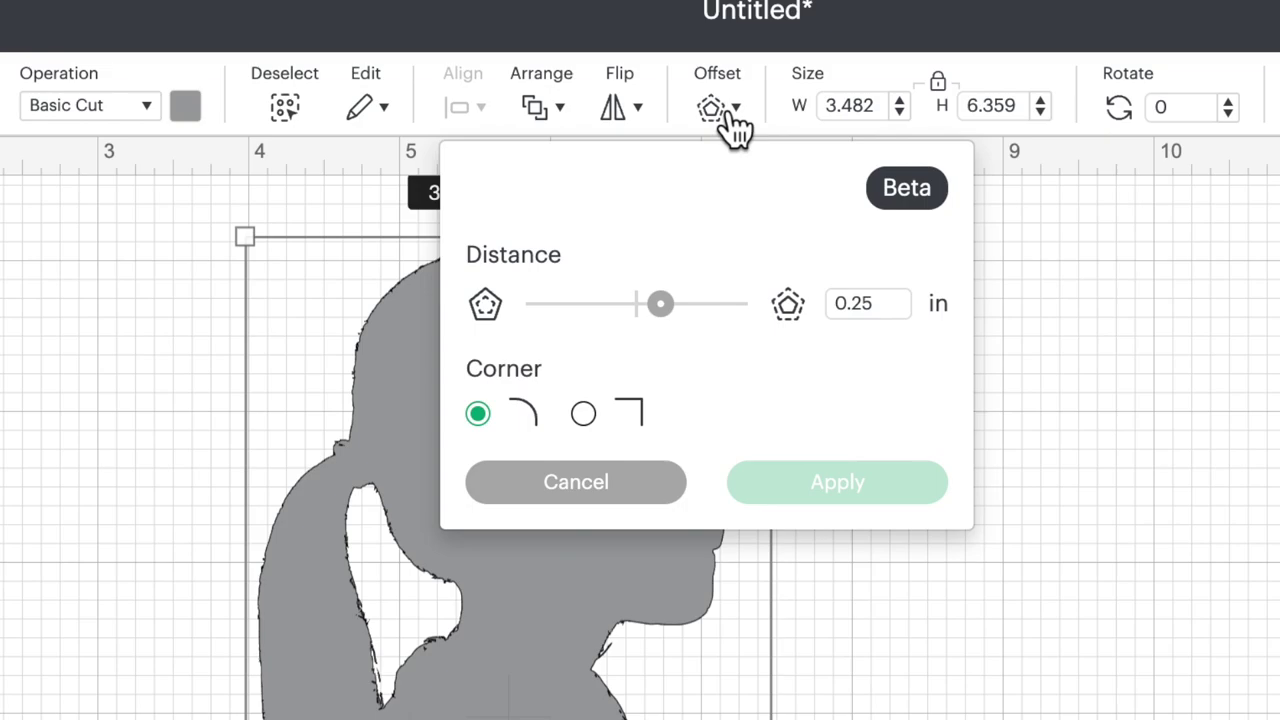
pyautogui.click(876, 305)
pyautogui.press('BackSpace')
pyautogui.press('BackSpace')
pyautogui.write('001')
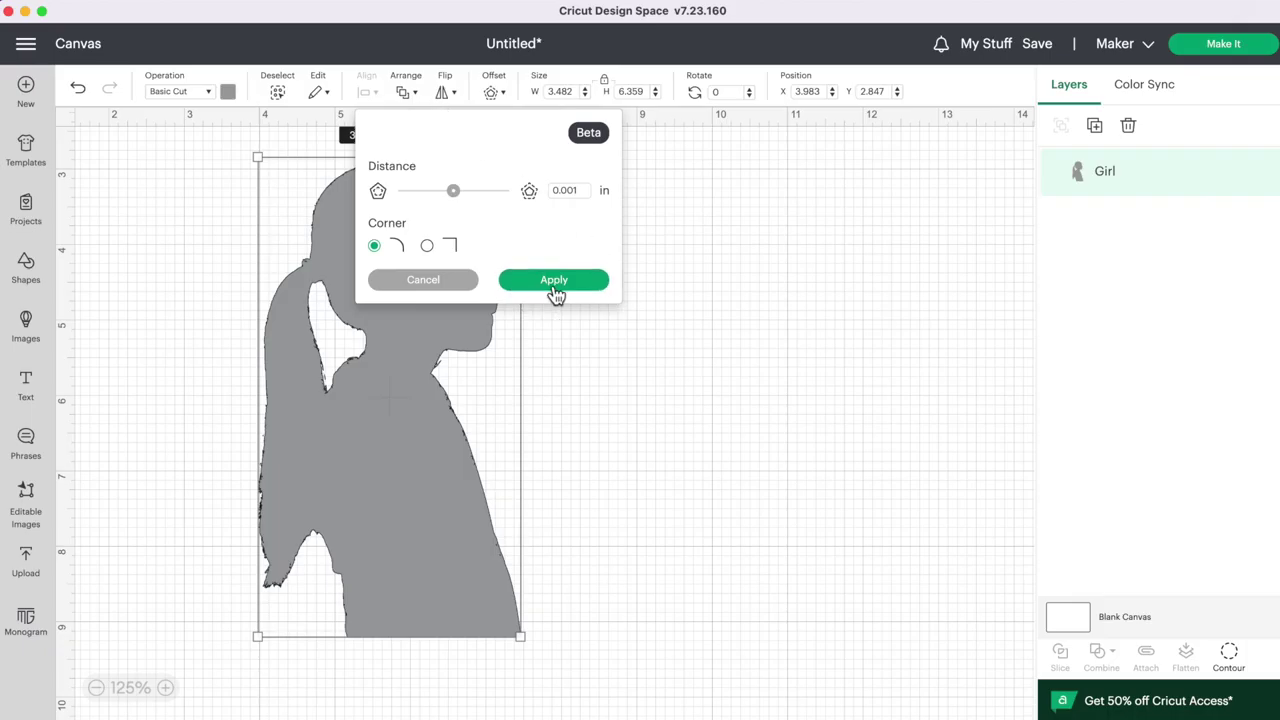
pyautogui.click(554, 281)
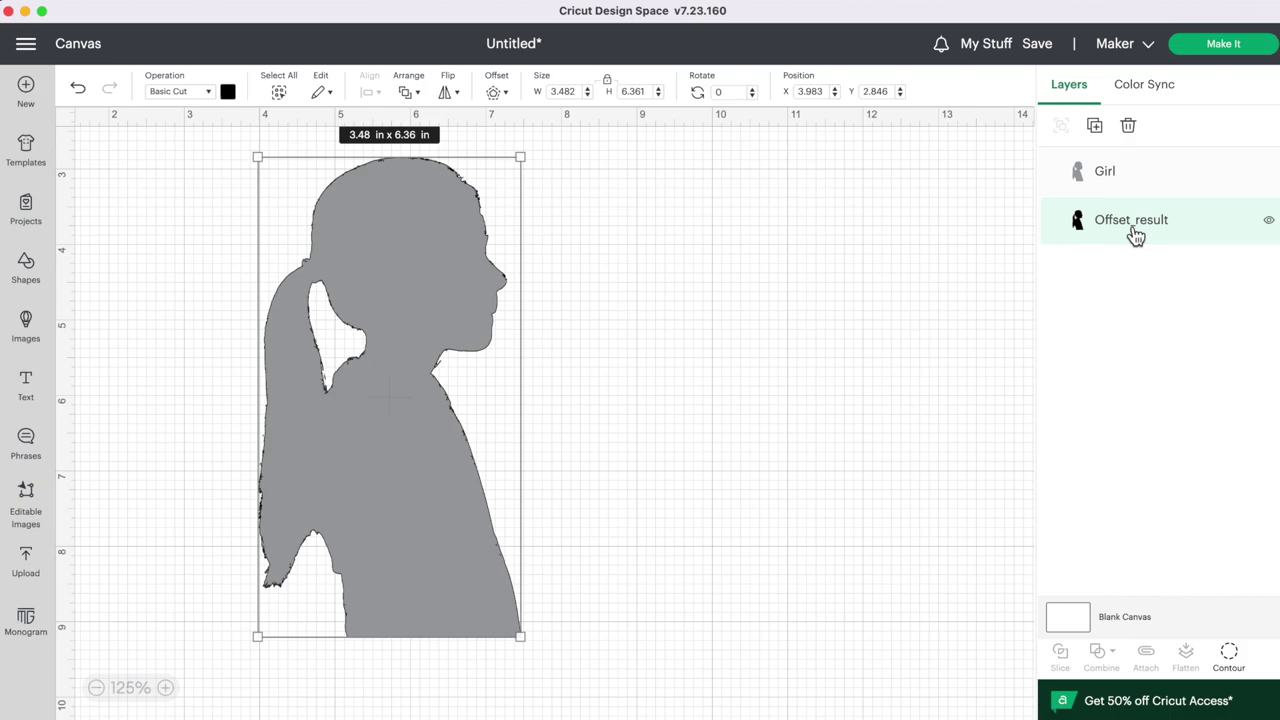
# Step: Move the black offset aside, delete the grey Girl, and resize the offset to 3.14 × 5.74 in
pyautogui.moveTo(443, 274); pyautogui.dragTo(690, 275)
pyautogui.scroll(2, 542, 529)
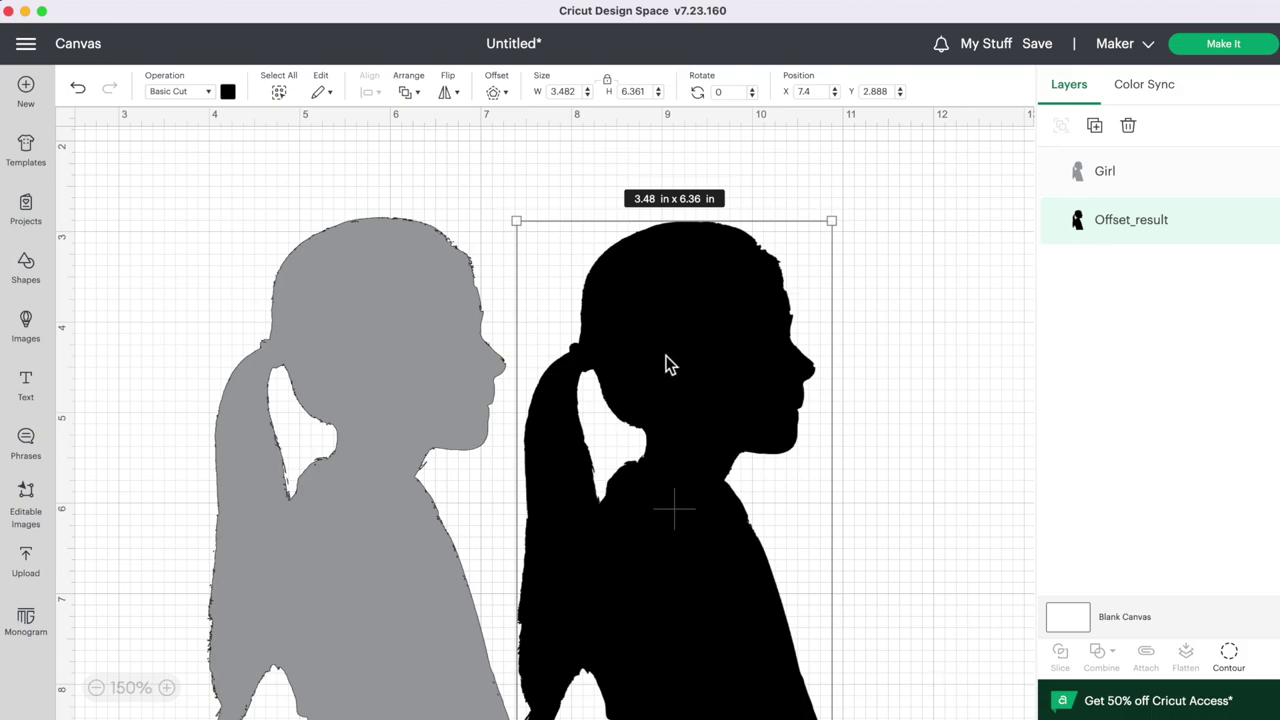
pyautogui.click(891, 298)
pyautogui.scroll(-2, 891, 298)
pyautogui.hscroll(1, 891, 298)
pyautogui.click(422, 284)
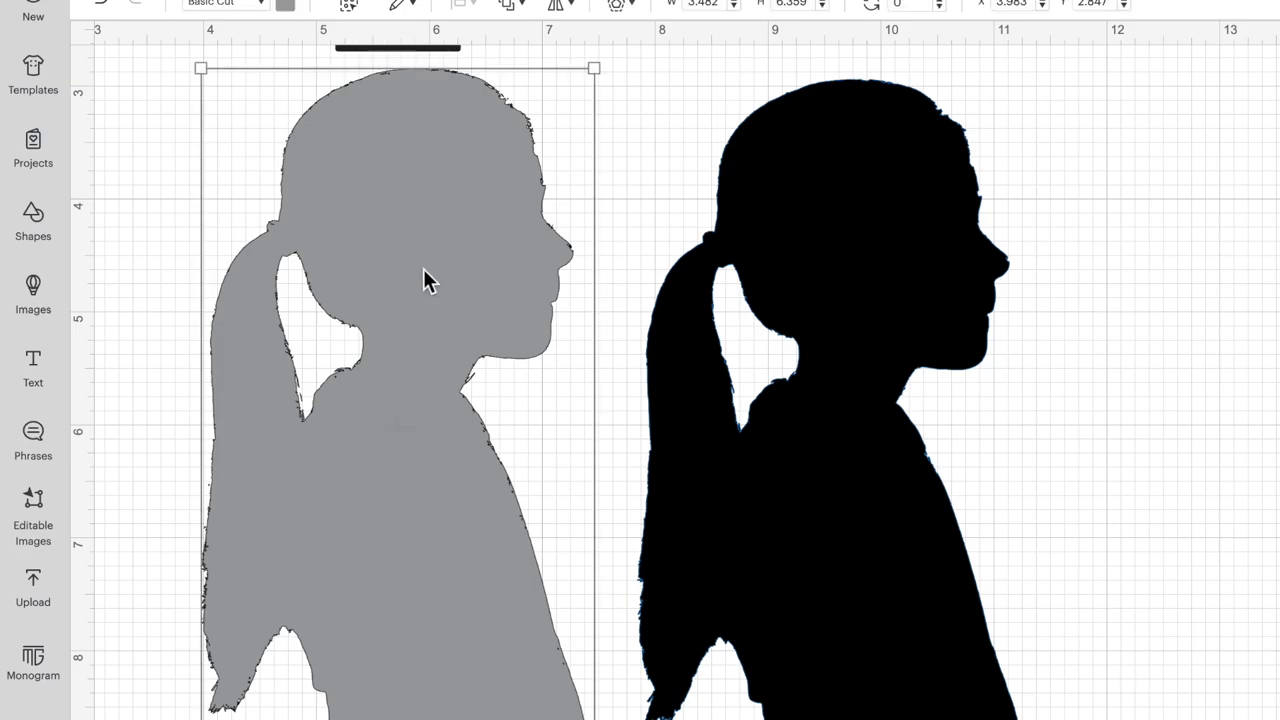
pyautogui.press('Delete')
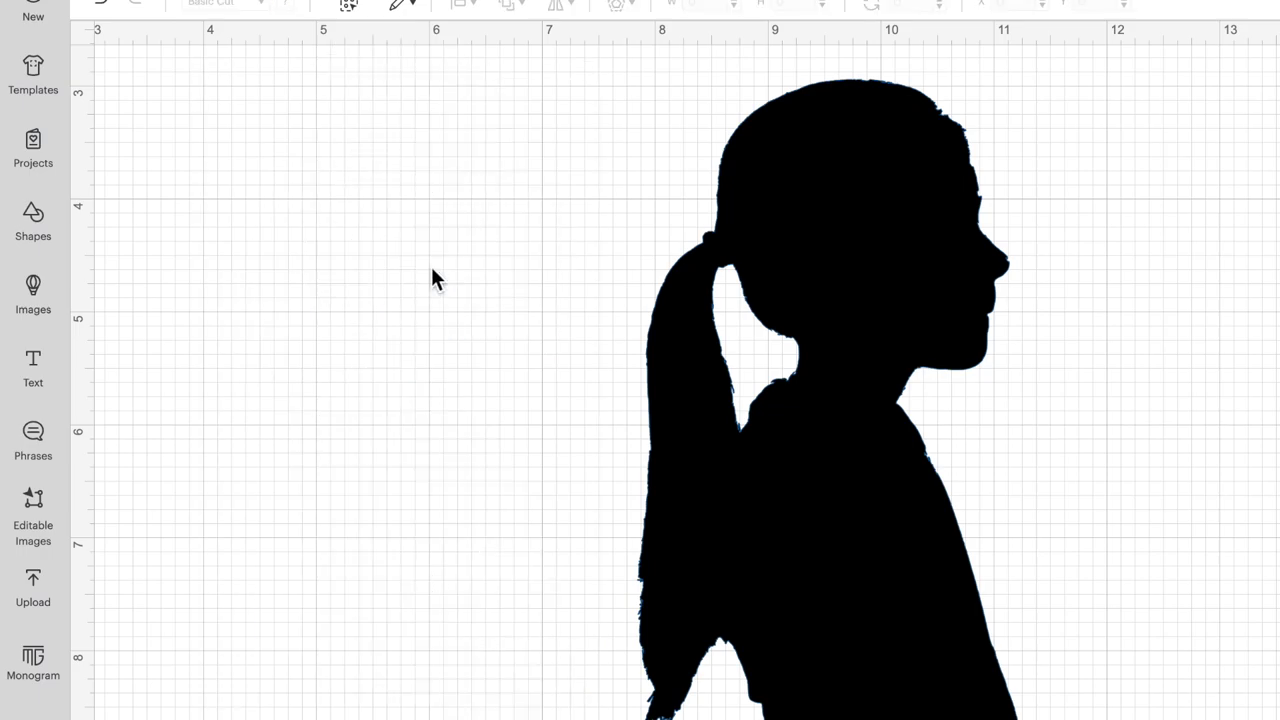
pyautogui.moveTo(689, 357); pyautogui.dragTo(567, 357)
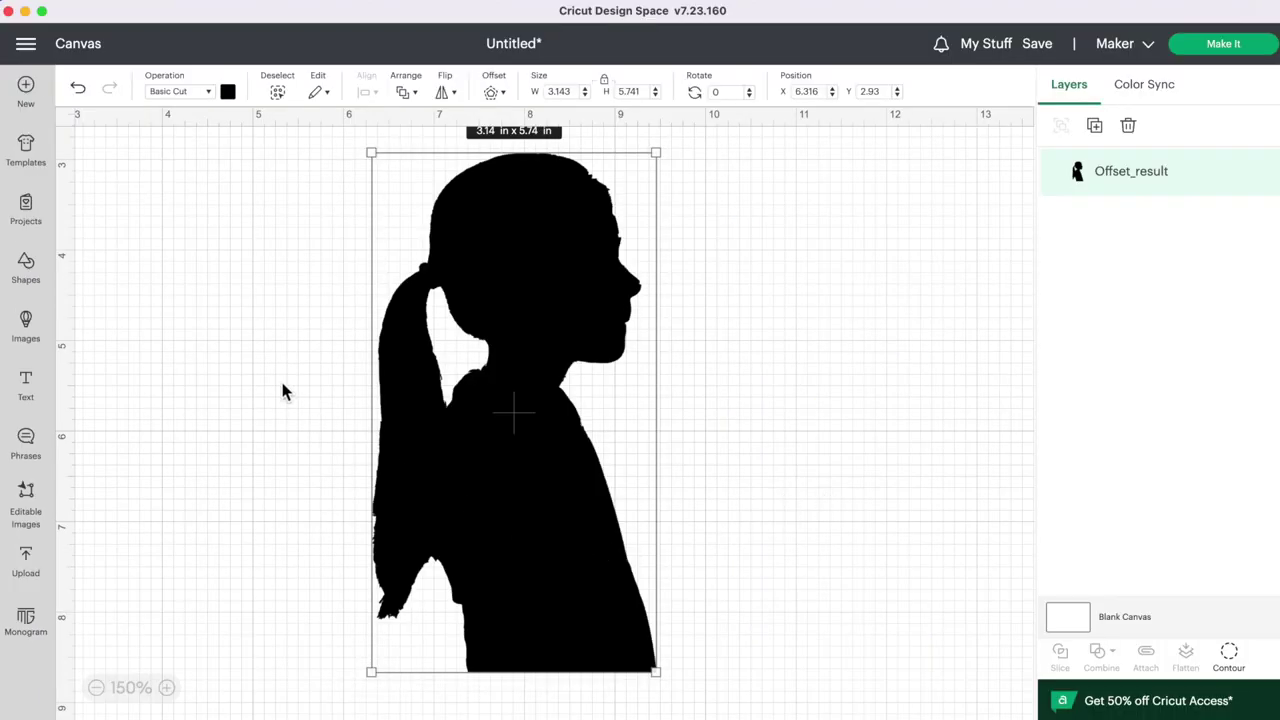
# Step: Add a square and enlarge it to about 4.22 in over the silhouette's lower body
pyautogui.click(958, 457)
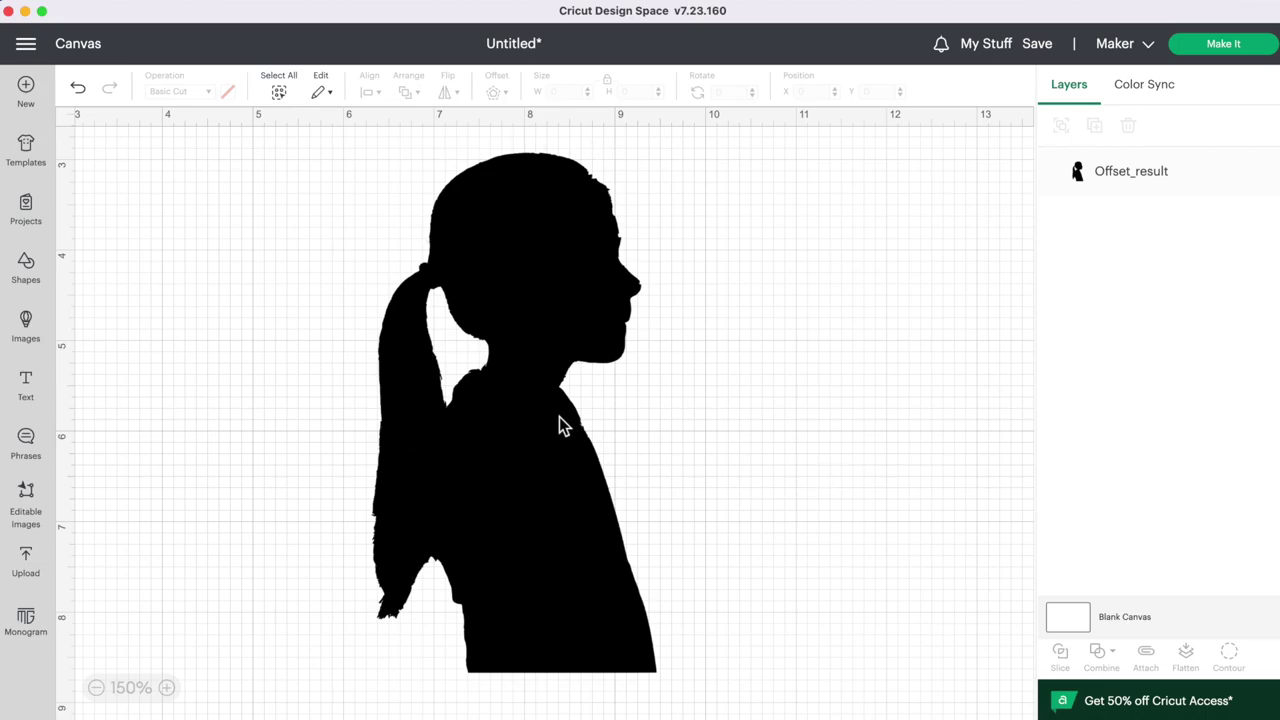
pyautogui.click(27, 268)
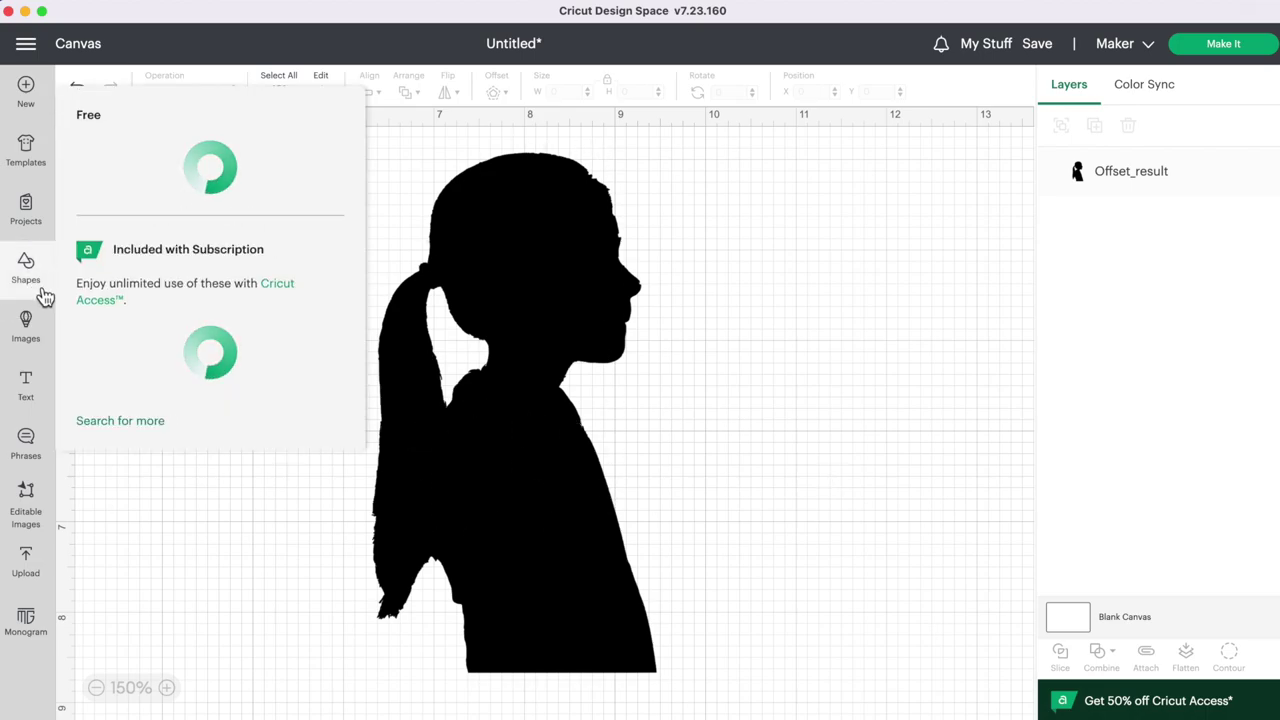
pyautogui.click(325, 390)
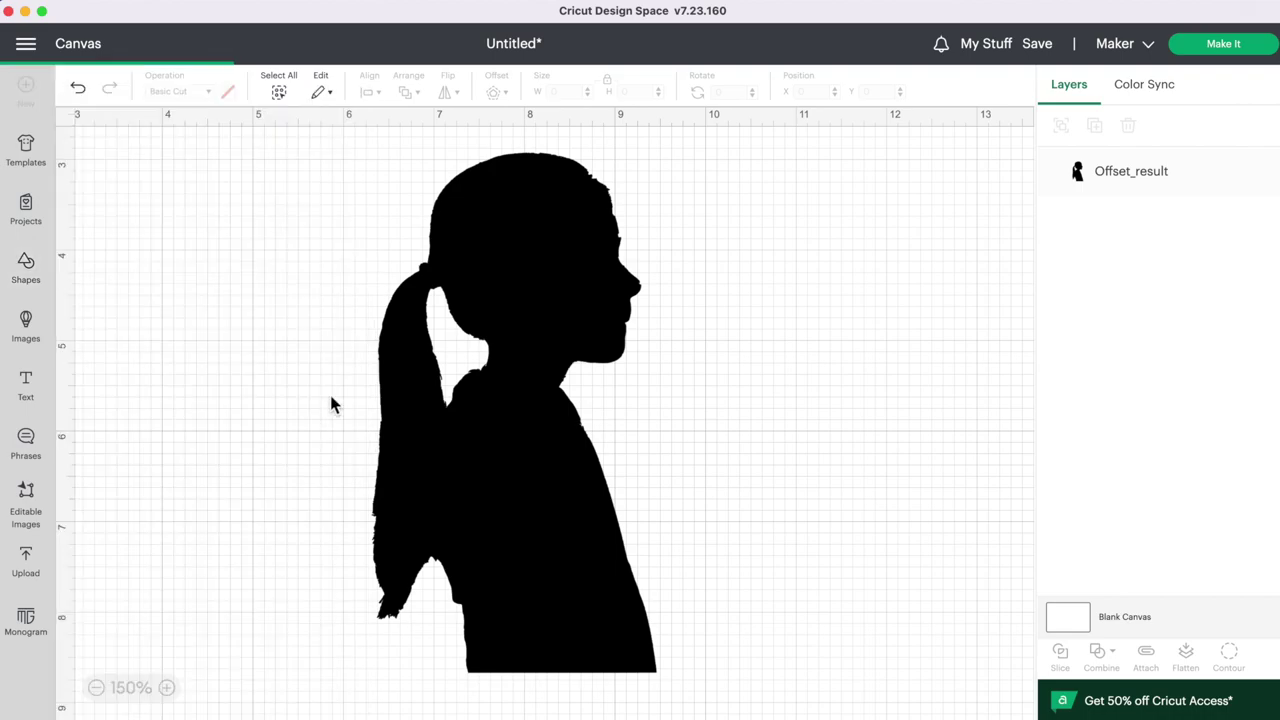
pyautogui.moveTo(244, 289); pyautogui.dragTo(460, 552)
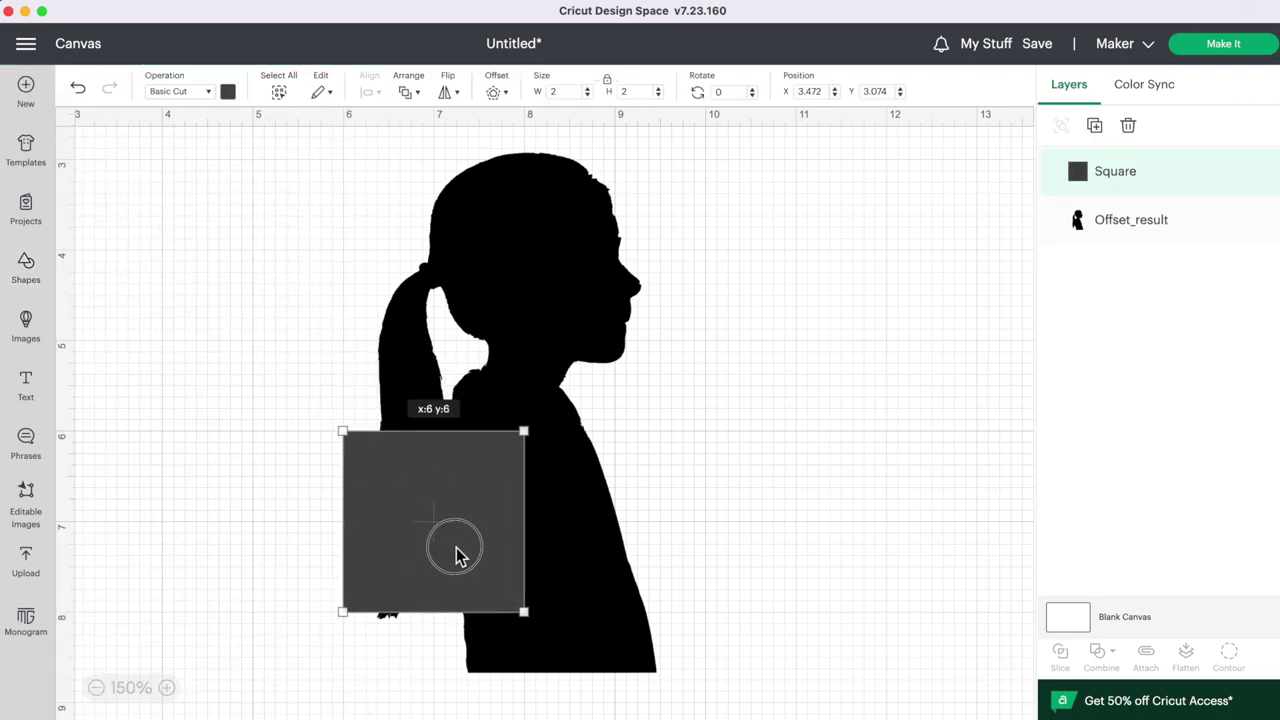
pyautogui.moveTo(525, 613); pyautogui.dragTo(740, 694)
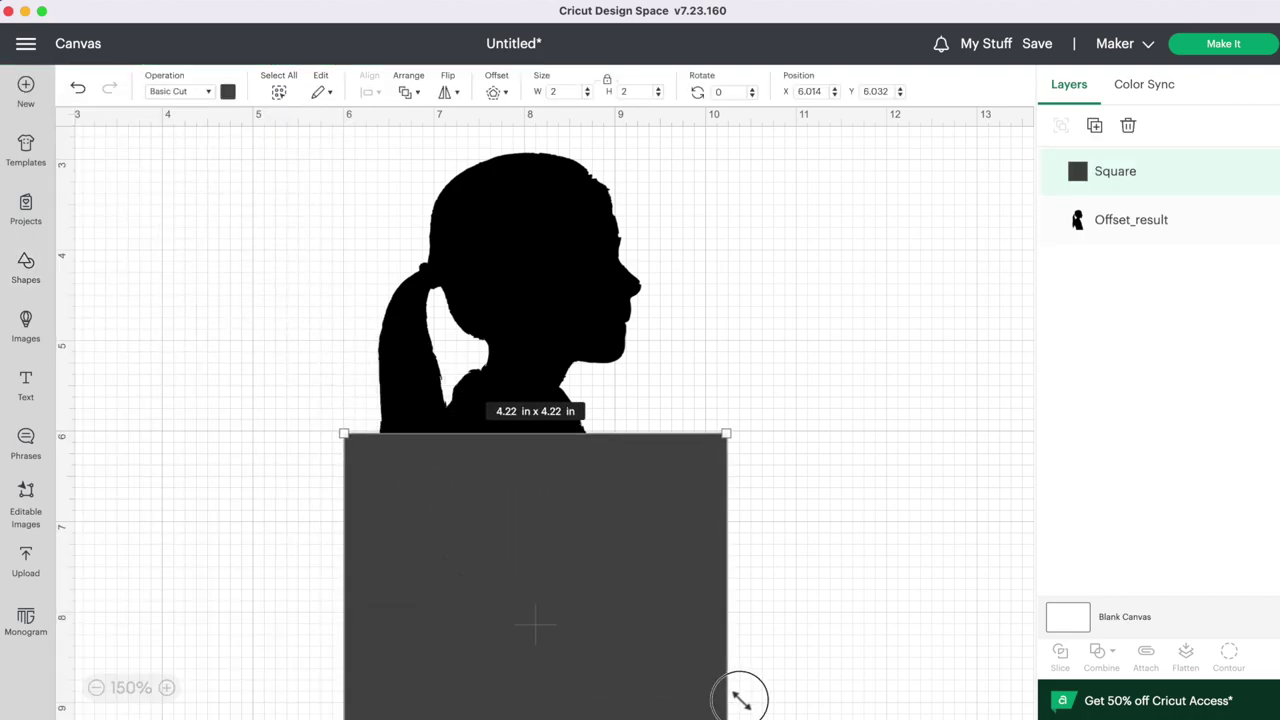
pyautogui.moveTo(586, 569)
pyautogui.mouseDown()
pyautogui.moveTo(591, 580)
pyautogui.moveTo(562, 548)
pyautogui.moveTo(559, 507)
pyautogui.moveTo(564, 571)
pyautogui.mouseUp()
# Step: Subtract the square from the silhouette to leave a head-and-shoulders shape
pyautogui.moveTo(837, 289); pyautogui.dragTo(489, 569)
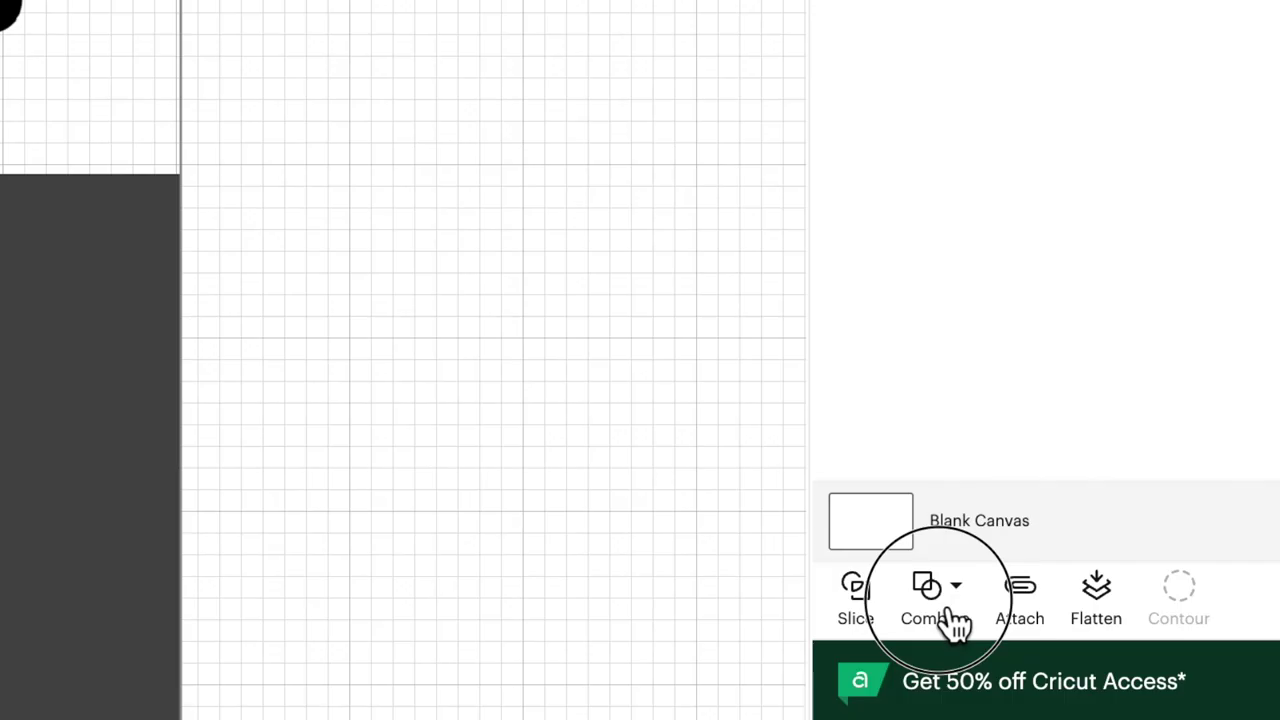
pyautogui.click(1102, 664)
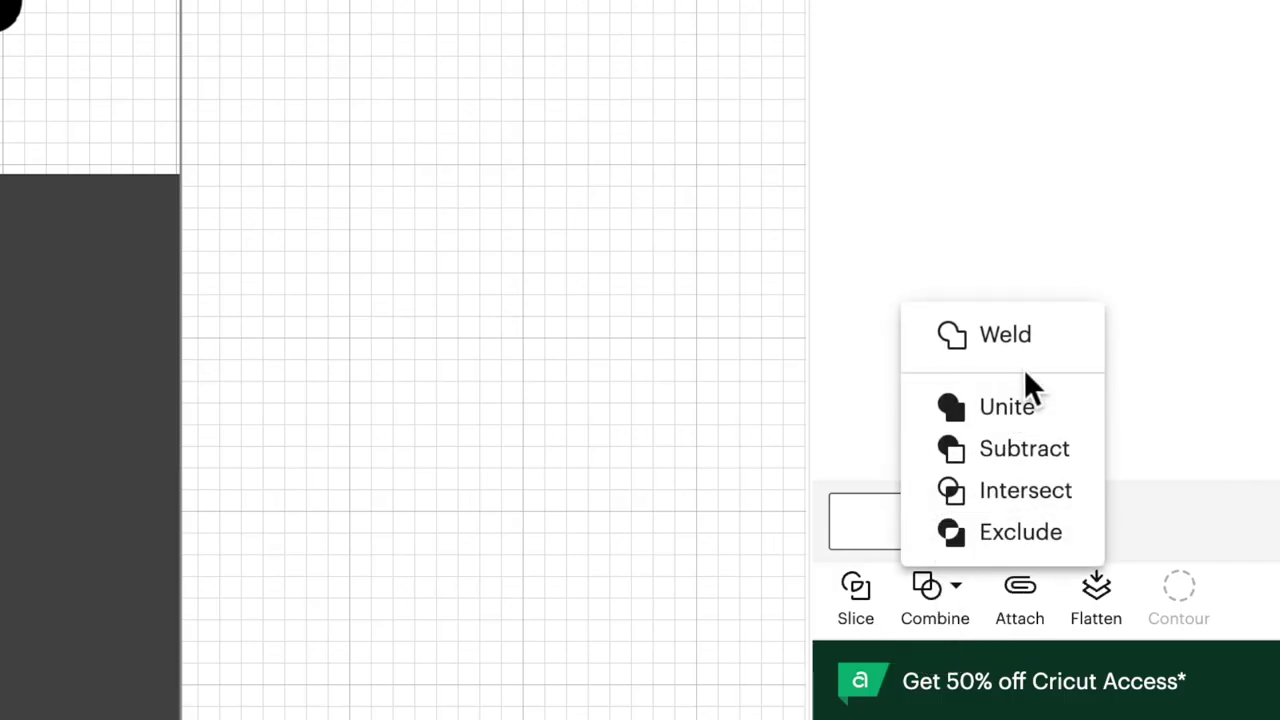
pyautogui.click(1075, 450)
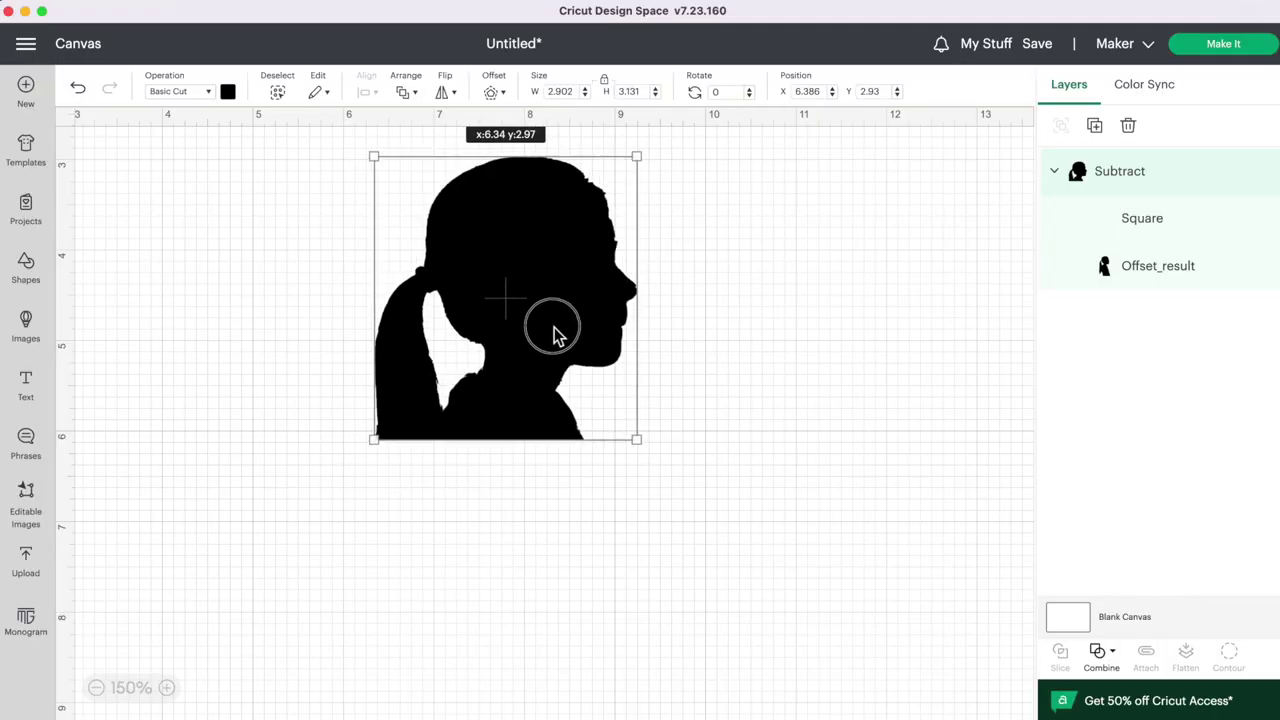
pyautogui.click(574, 431)
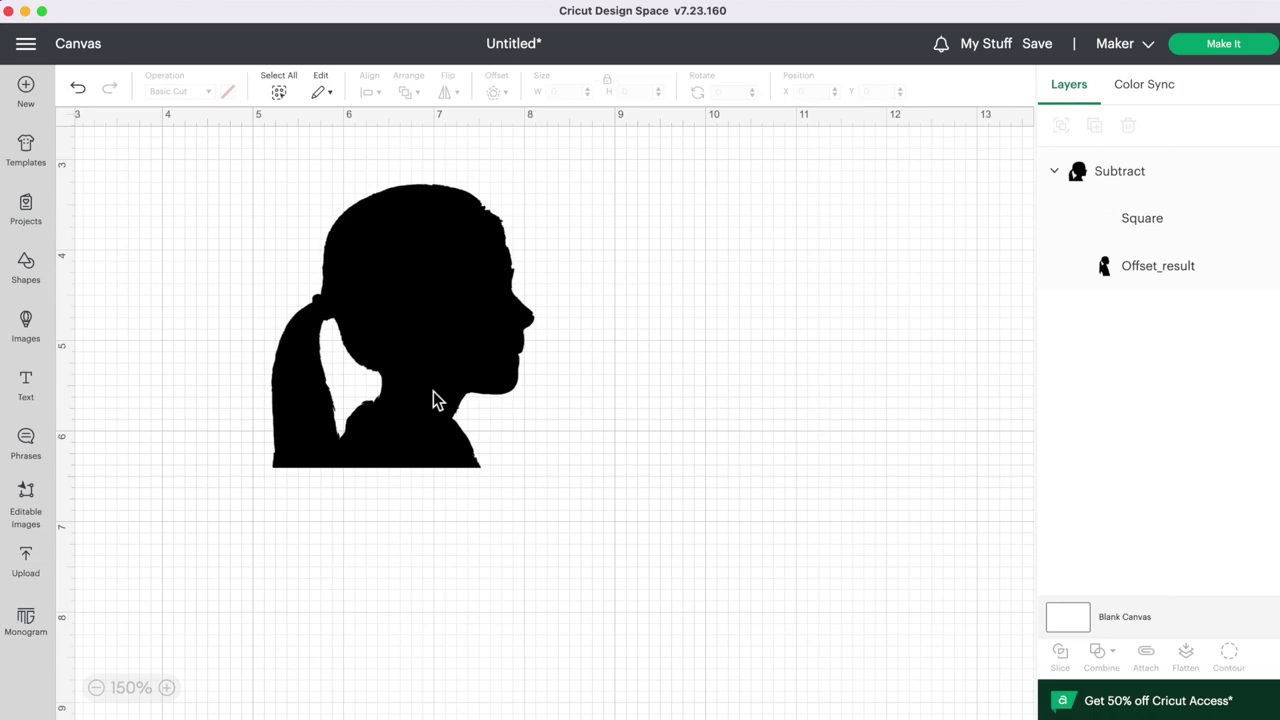
# Step: Nudge the Subtract group left into its final spot and deselect it
pyautogui.moveTo(433, 392); pyautogui.dragTo(417, 392)
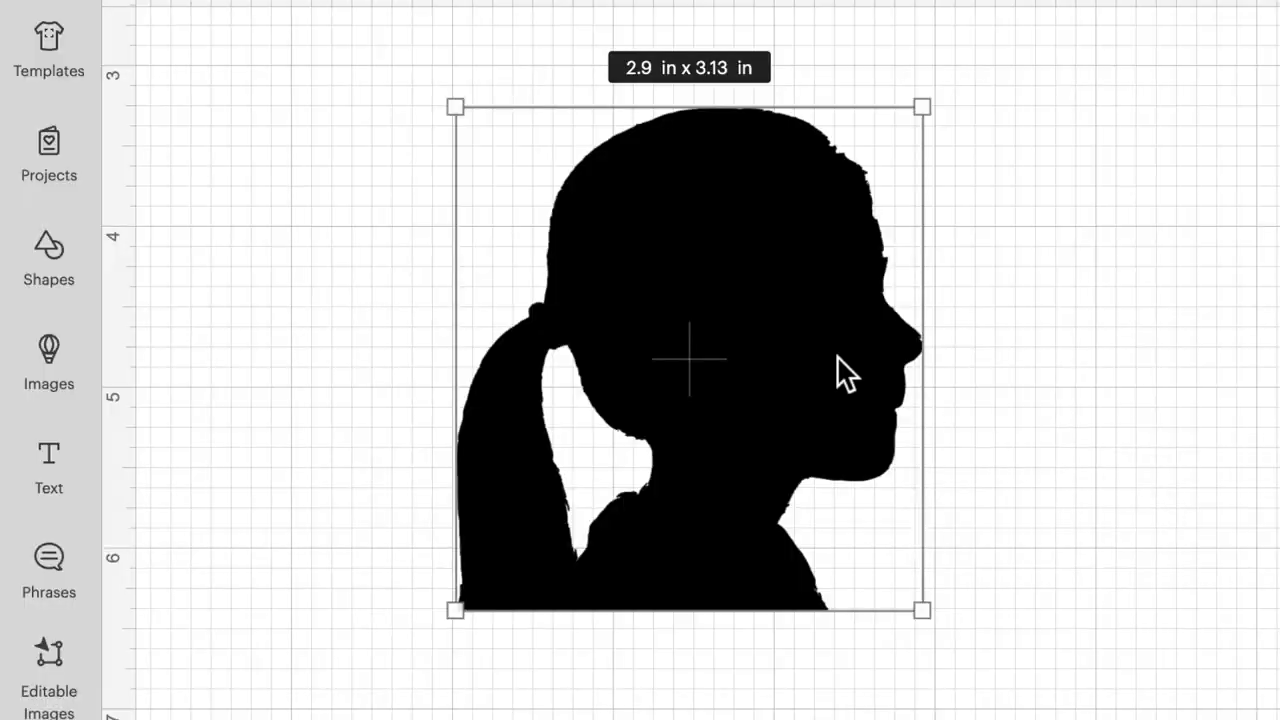
pyautogui.moveTo(445, 327); pyautogui.dragTo(370, 311)
pyautogui.moveTo(660, 337); pyautogui.dragTo(655, 339)
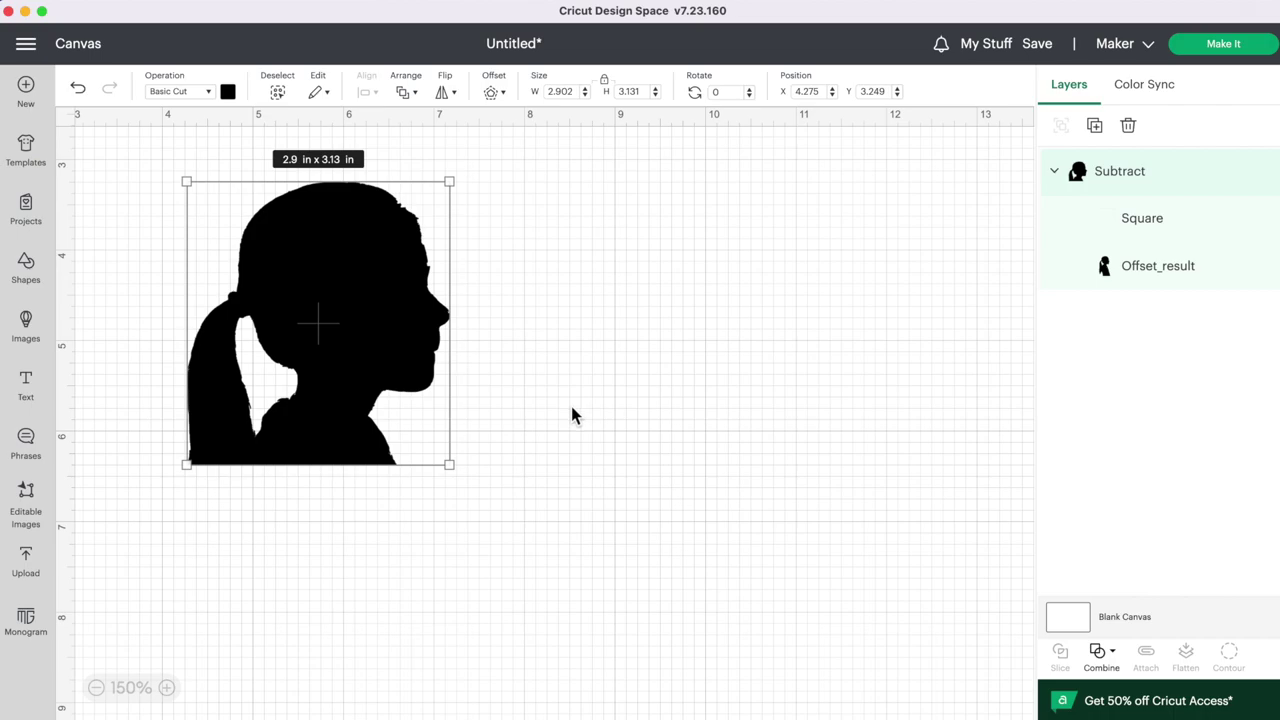
pyautogui.click(551, 306)
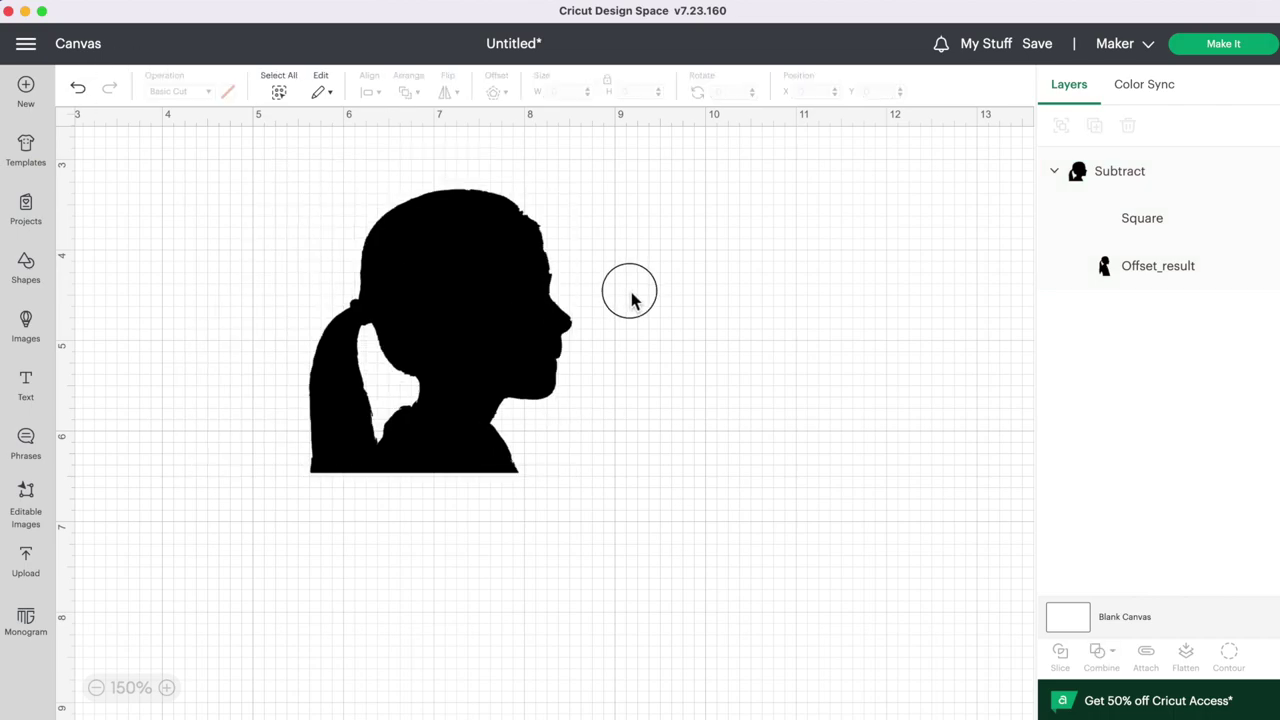
# Step: Duplicate the head-and-shoulders silhouette twice and move a copy right and down
pyautogui.click(515, 333)
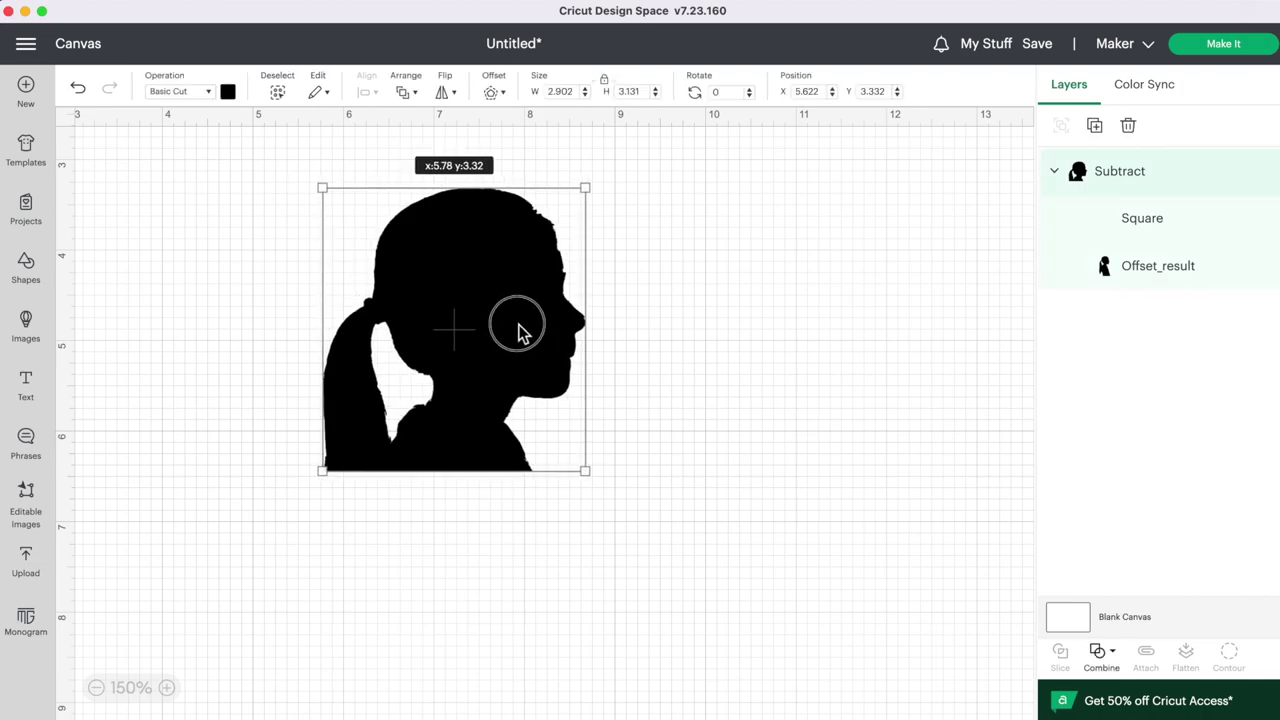
pyautogui.click(1095, 126)
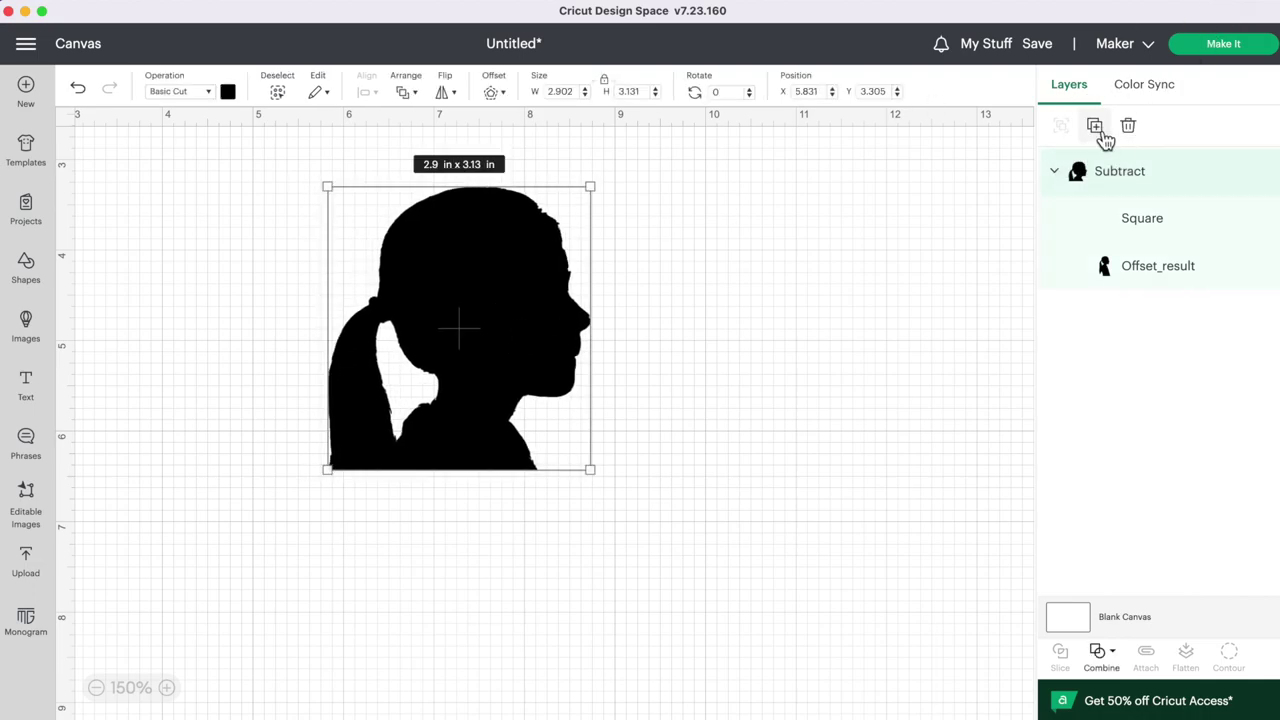
pyautogui.click(1100, 130)
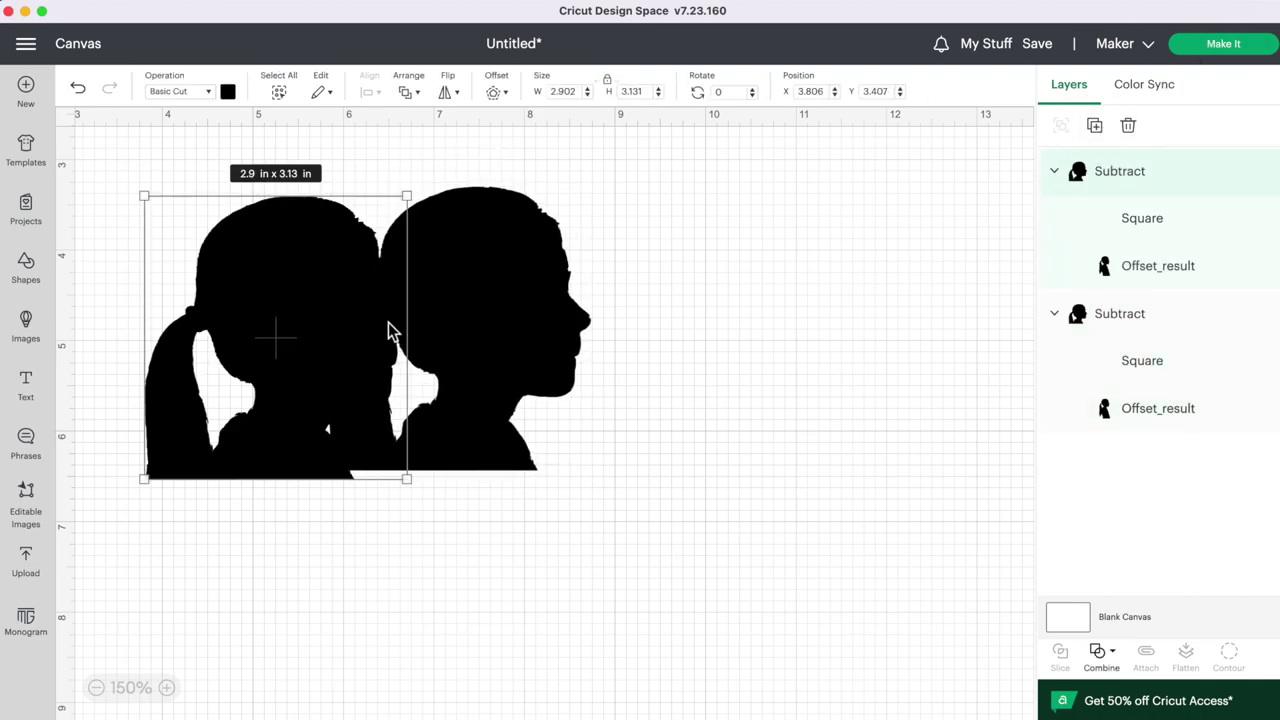
pyautogui.moveTo(336, 322); pyautogui.dragTo(425, 381)
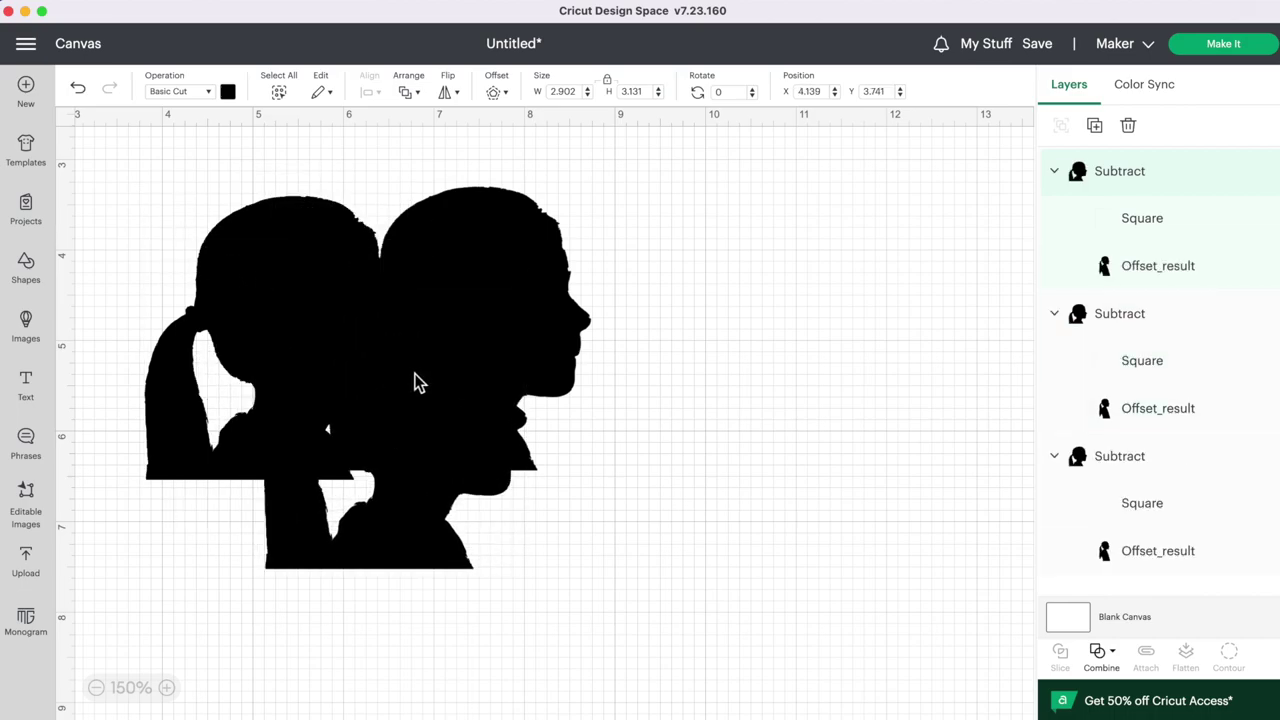
# Step: Colour the right silhouette dark red and the middle one yellow
pyautogui.click(228, 91)
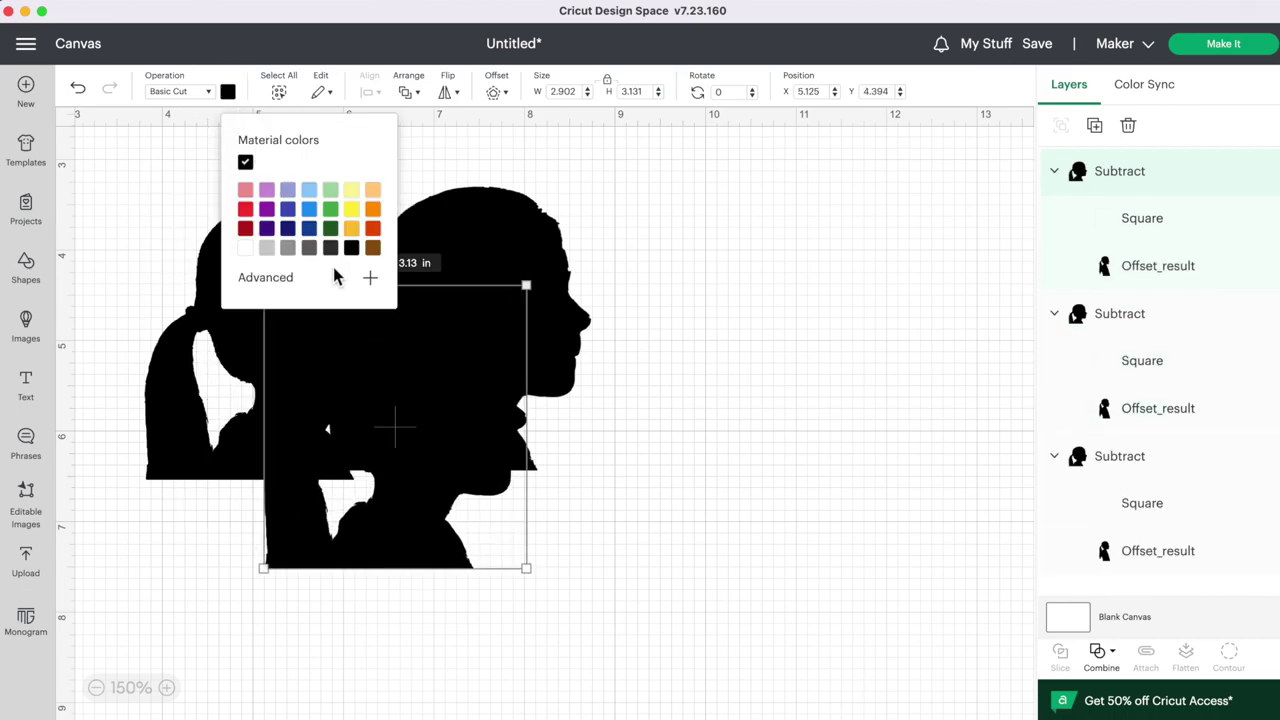
pyautogui.click(520, 232)
pyautogui.click(228, 91)
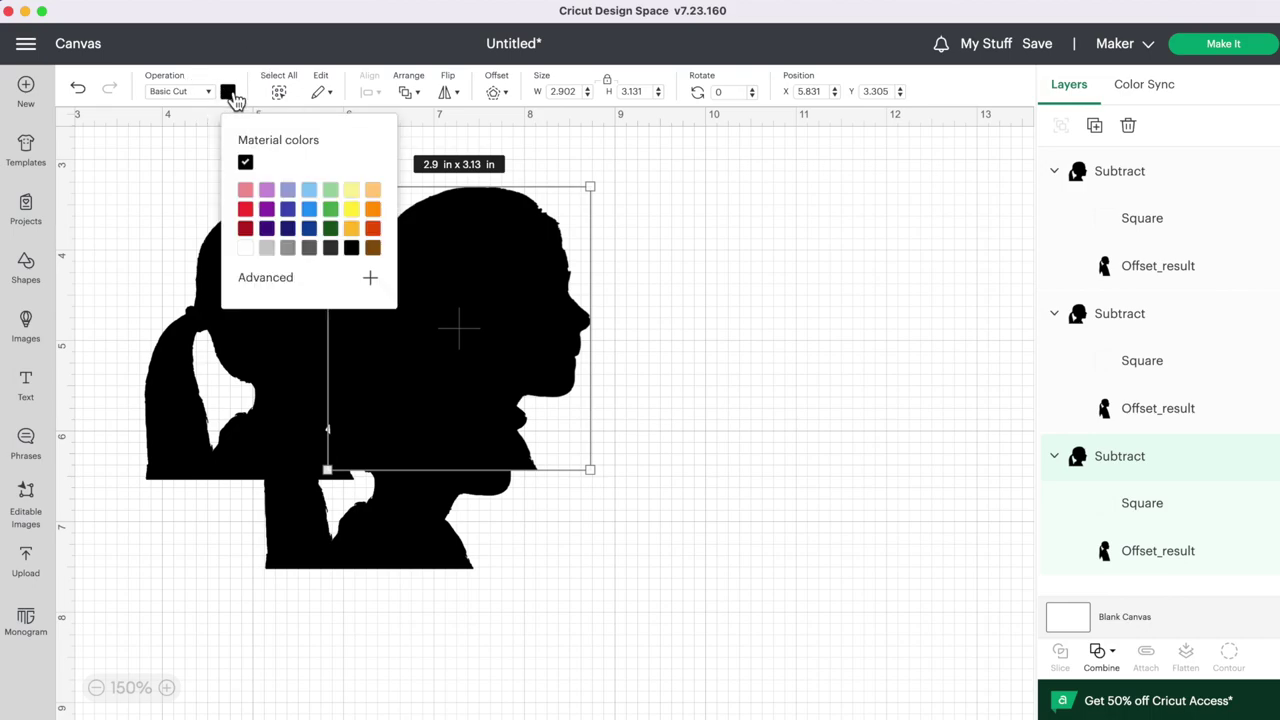
pyautogui.click(245, 228)
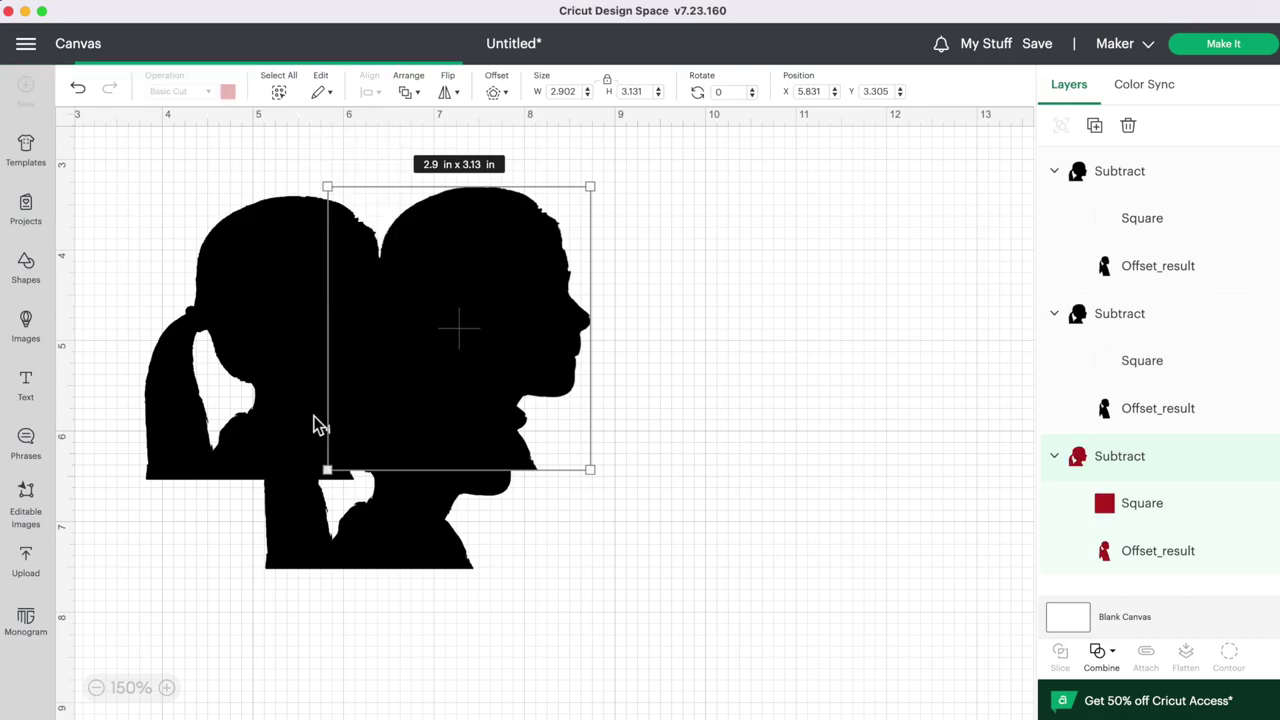
pyautogui.click(354, 453)
pyautogui.click(228, 91)
pyautogui.click(353, 210)
# Step: Colour the left silhouette orange and move the dark red one to the right
pyautogui.click(240, 245)
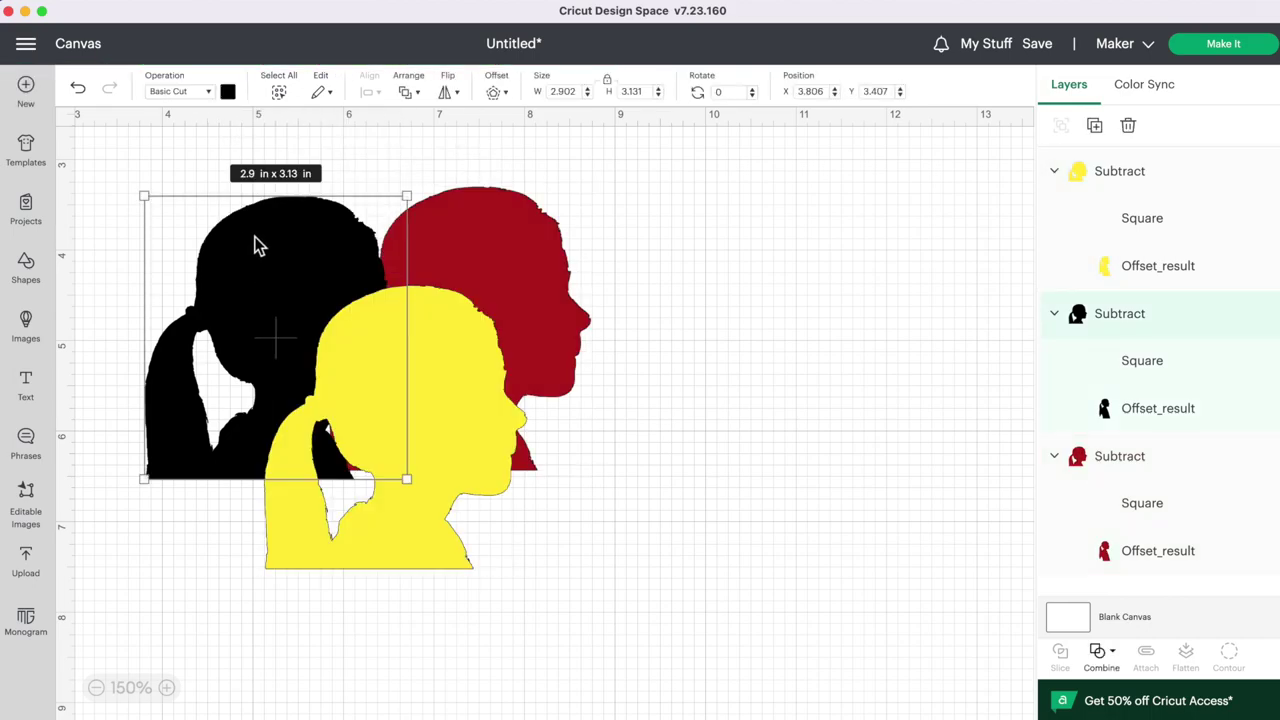
pyautogui.click(228, 91)
pyautogui.click(326, 210)
pyautogui.moveTo(545, 309); pyautogui.dragTo(695, 312)
# Step: Stack yellow over dark red, then orange on top, bringing orange to the front
pyautogui.moveTo(357, 340); pyautogui.dragTo(569, 329)
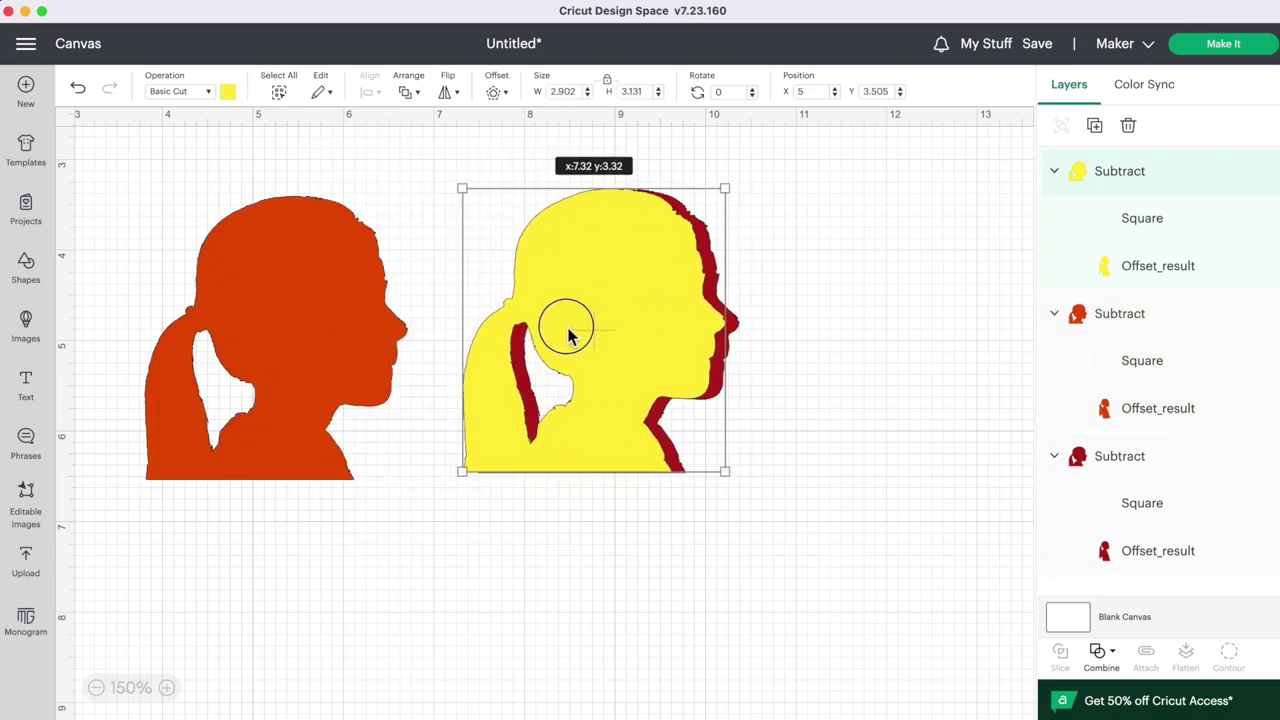
pyautogui.moveTo(280, 323); pyautogui.dragTo(545, 323)
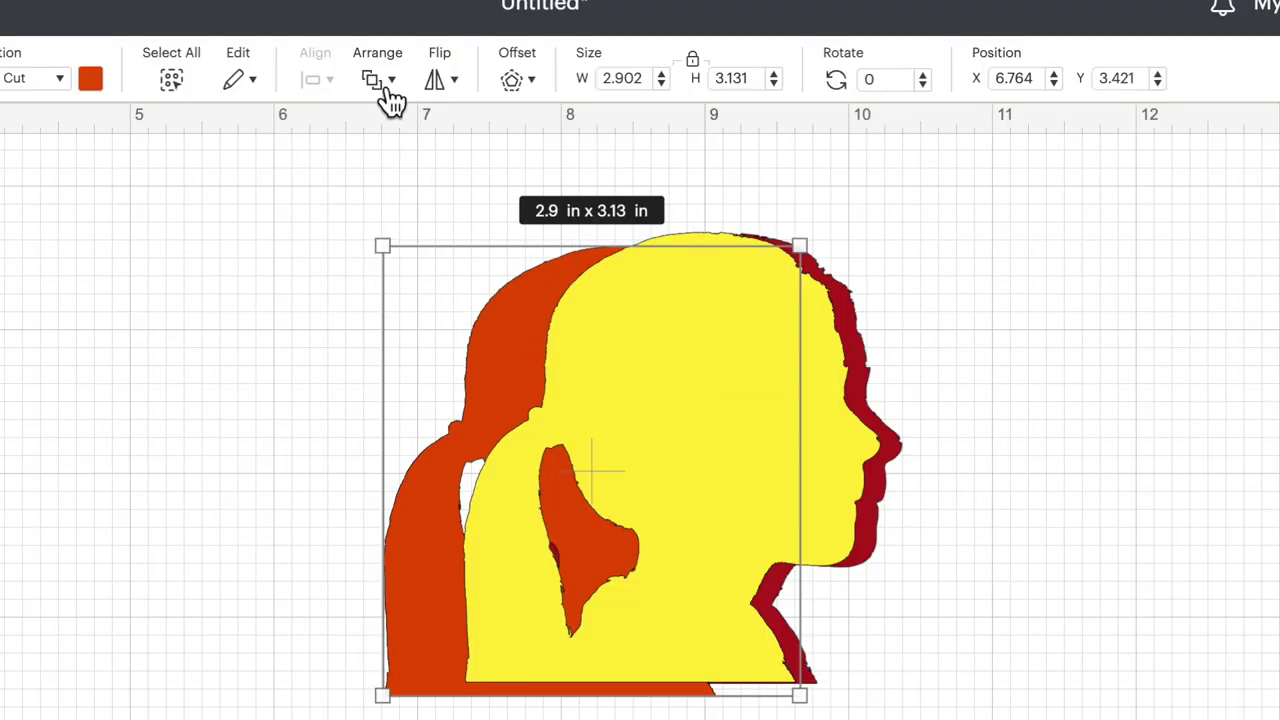
pyautogui.click(406, 91)
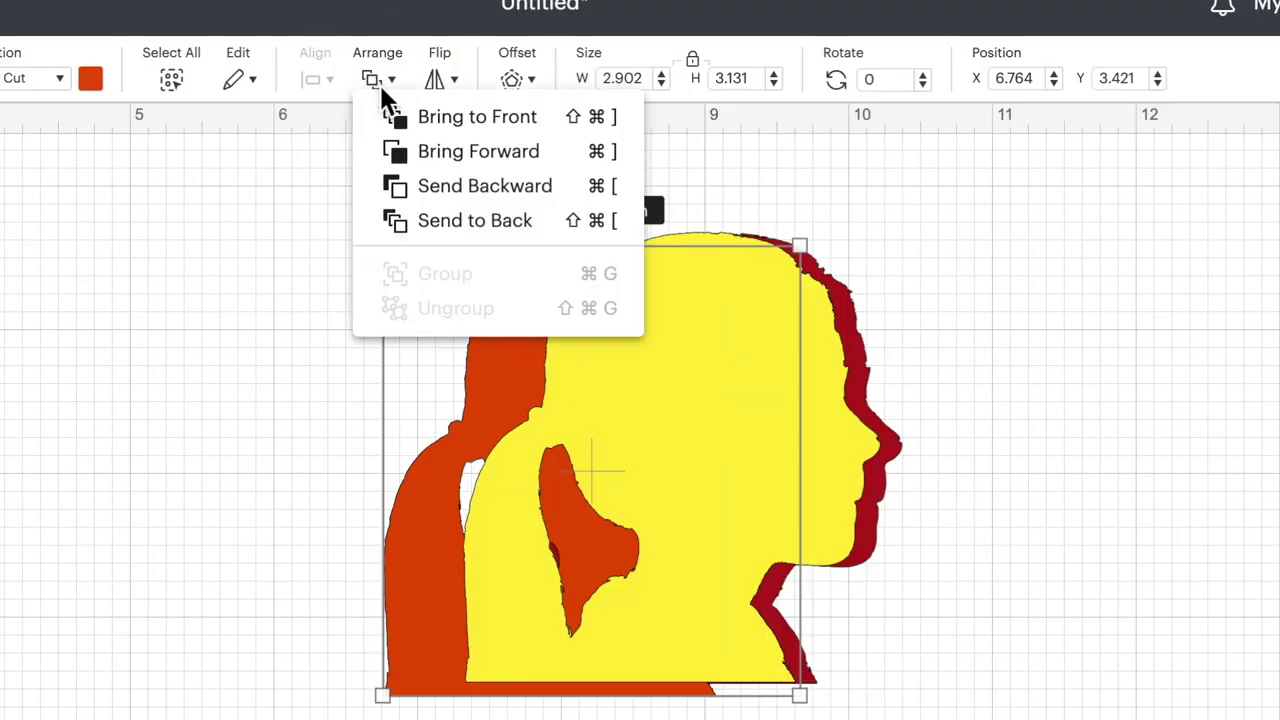
pyautogui.click(500, 120)
pyautogui.click(726, 716)
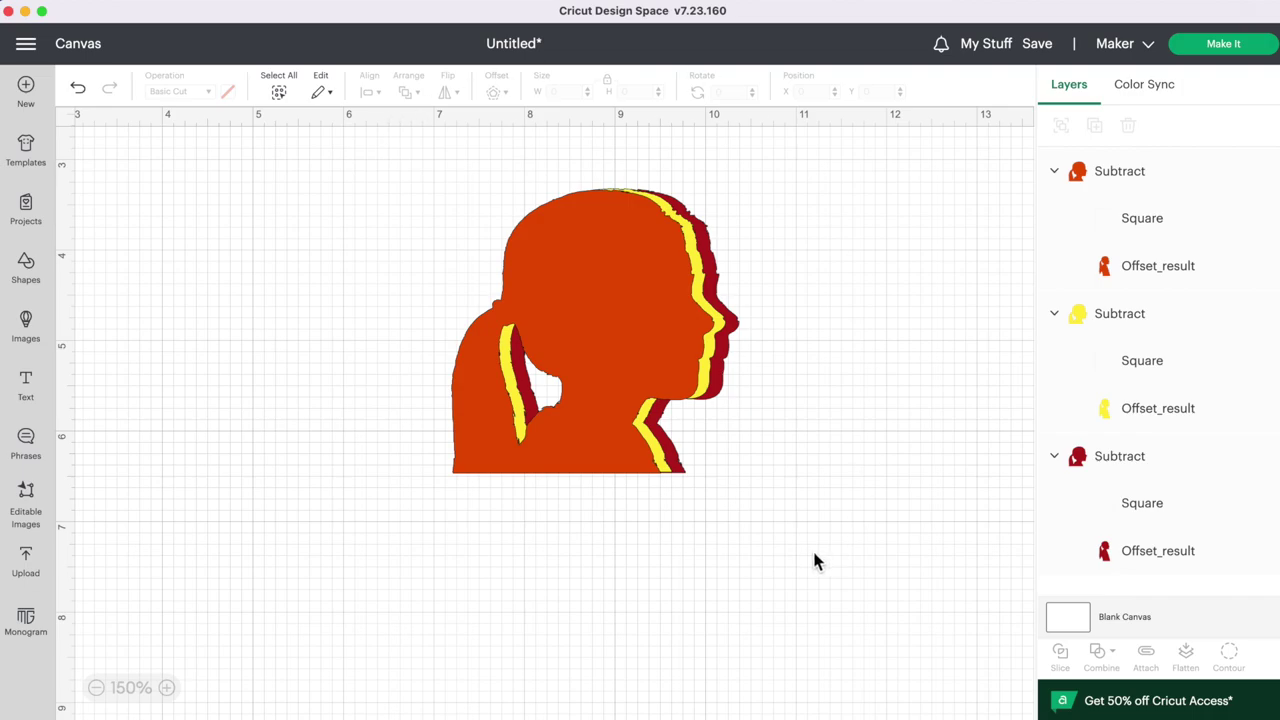
# Step: Nudge the orange silhouette slightly left and the dark red silhouette slightly right to align them
pyautogui.moveTo(594, 300); pyautogui.dragTo(585, 300)
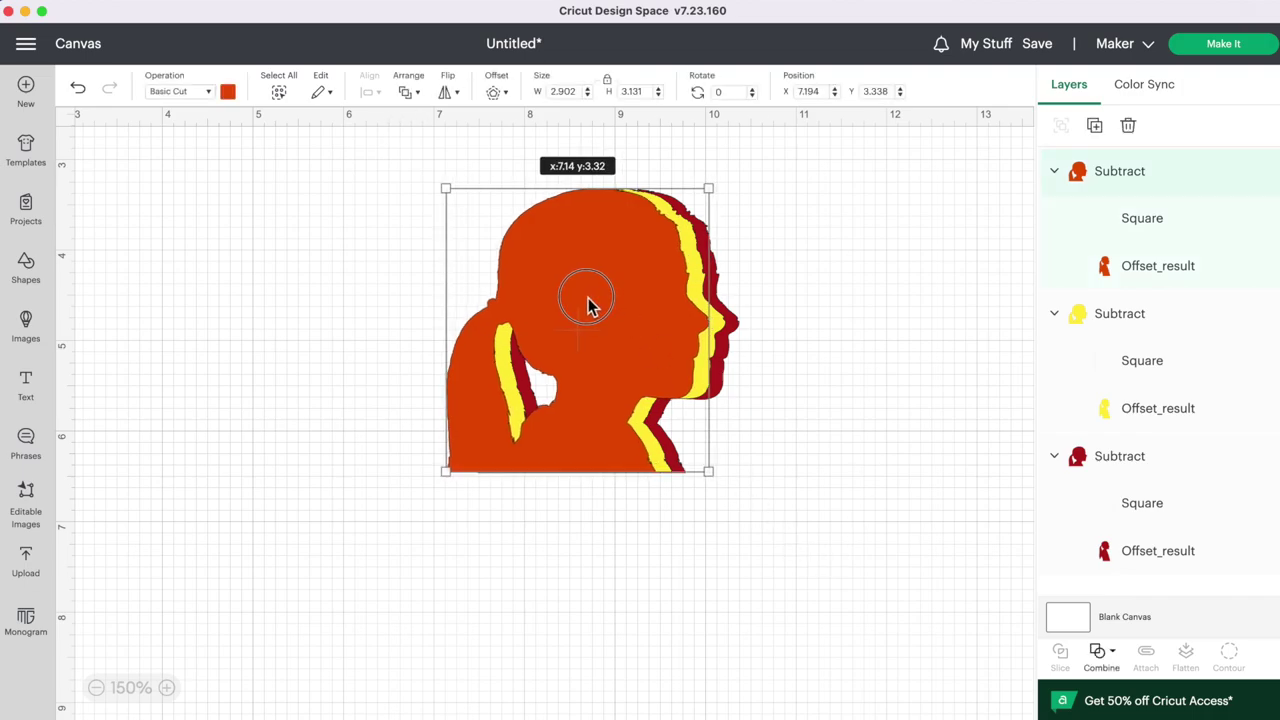
pyautogui.click(779, 298)
pyautogui.moveTo(741, 343); pyautogui.dragTo(746, 330)
pyautogui.click(826, 291)
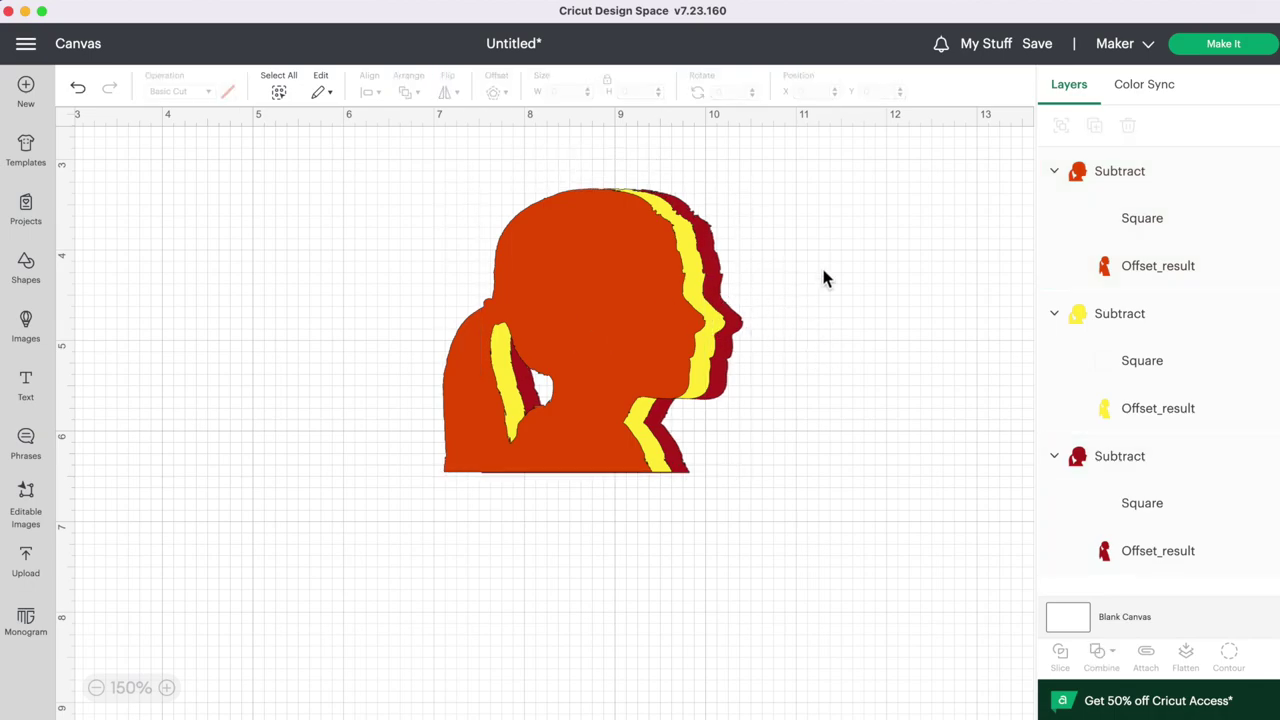
# Step: Merge all three stacked silhouettes into one shape with Combine > Exclude
pyautogui.moveTo(747, 211); pyautogui.dragTo(606, 433)
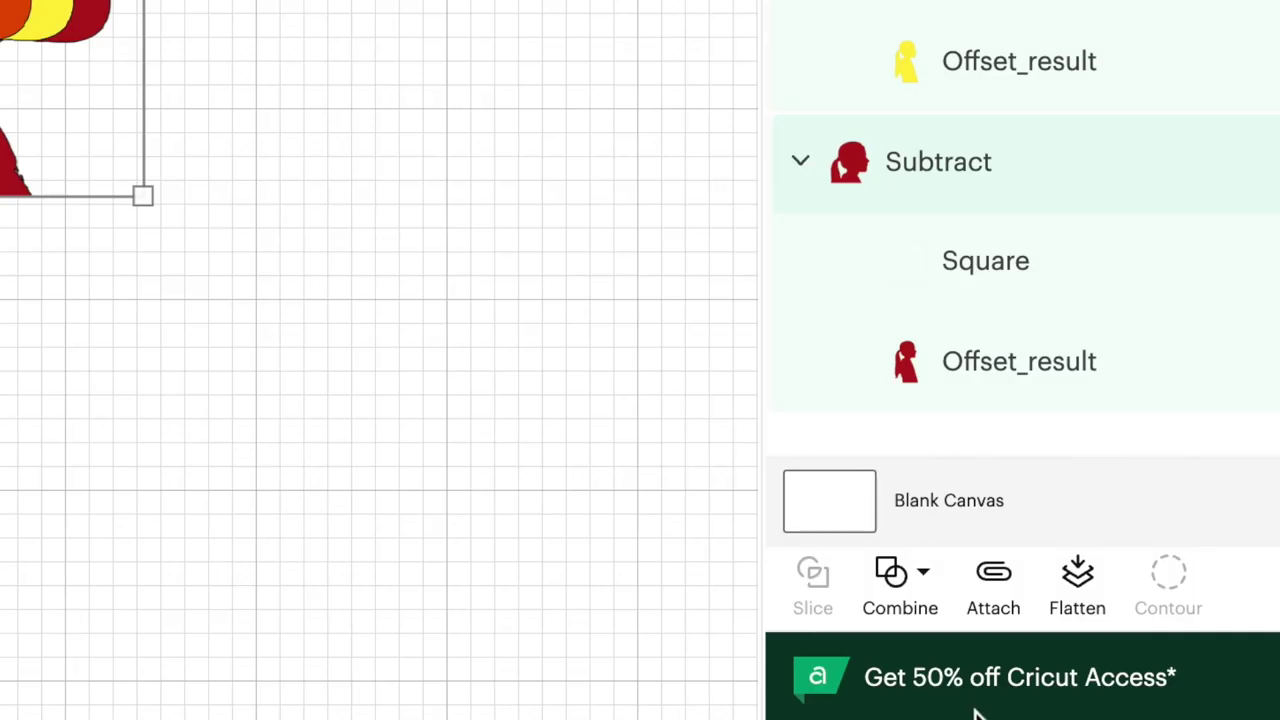
pyautogui.click(921, 622)
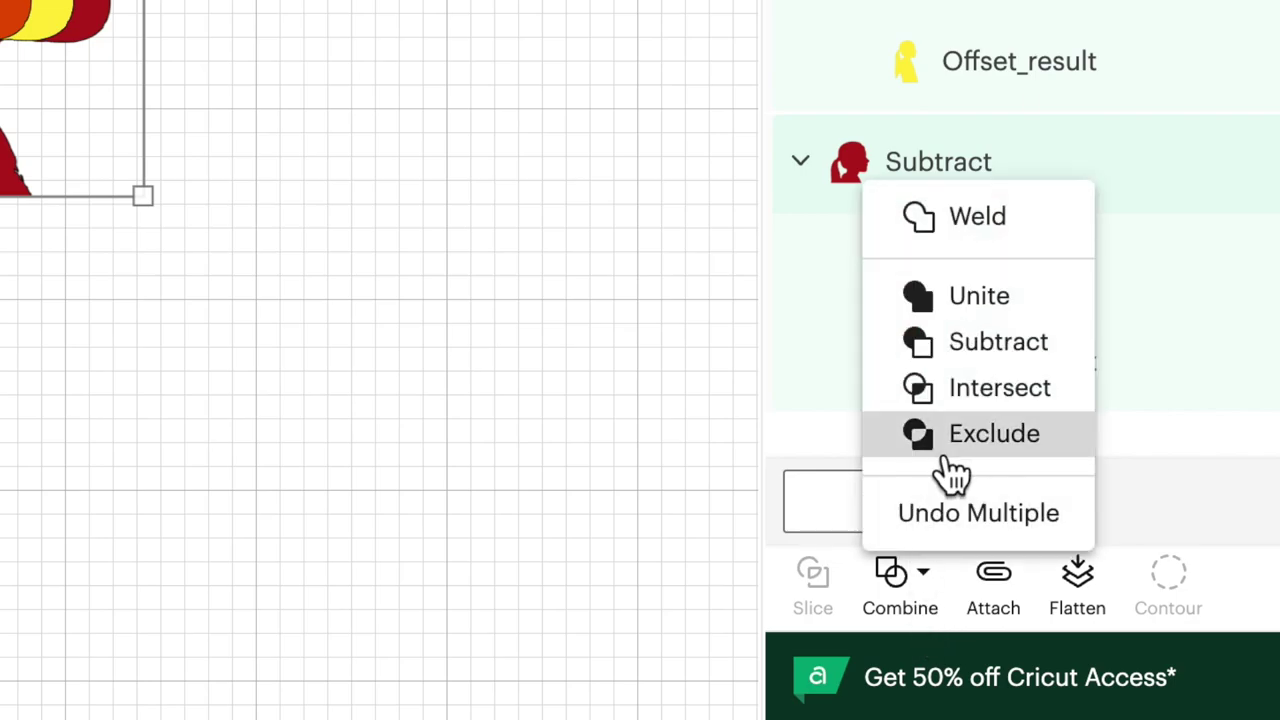
pyautogui.click(1080, 503)
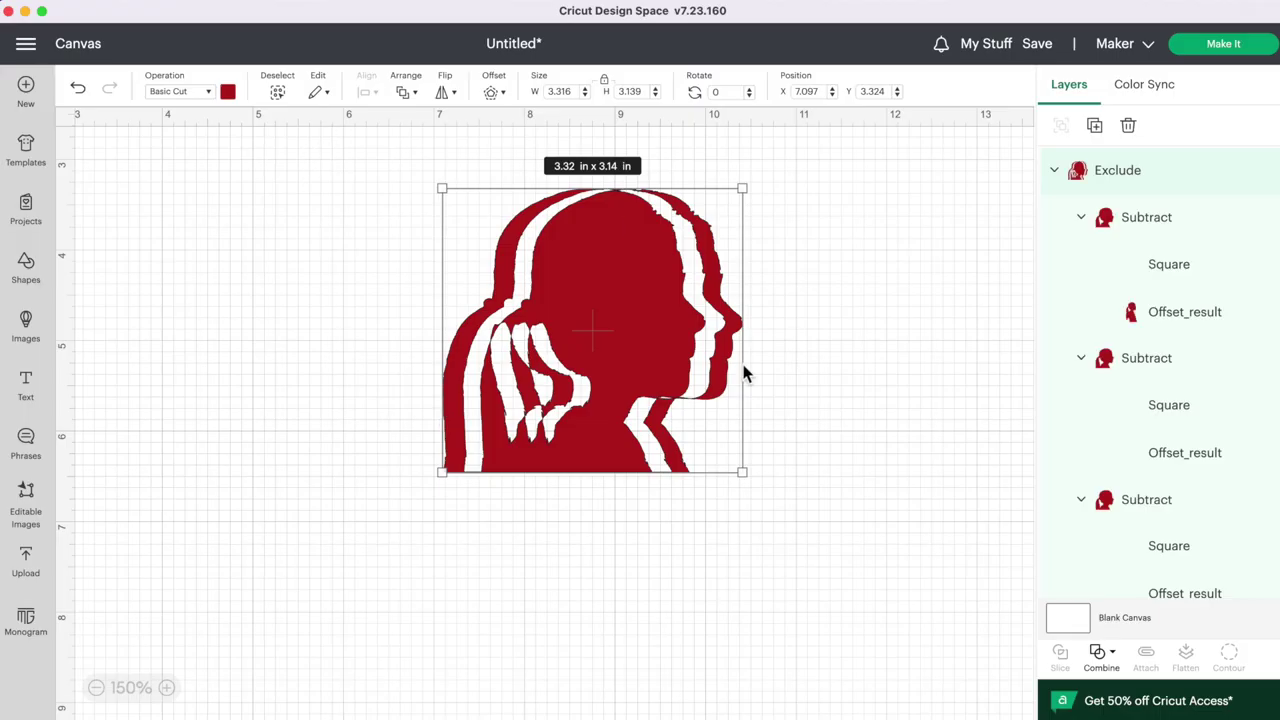
pyautogui.click(212, 387)
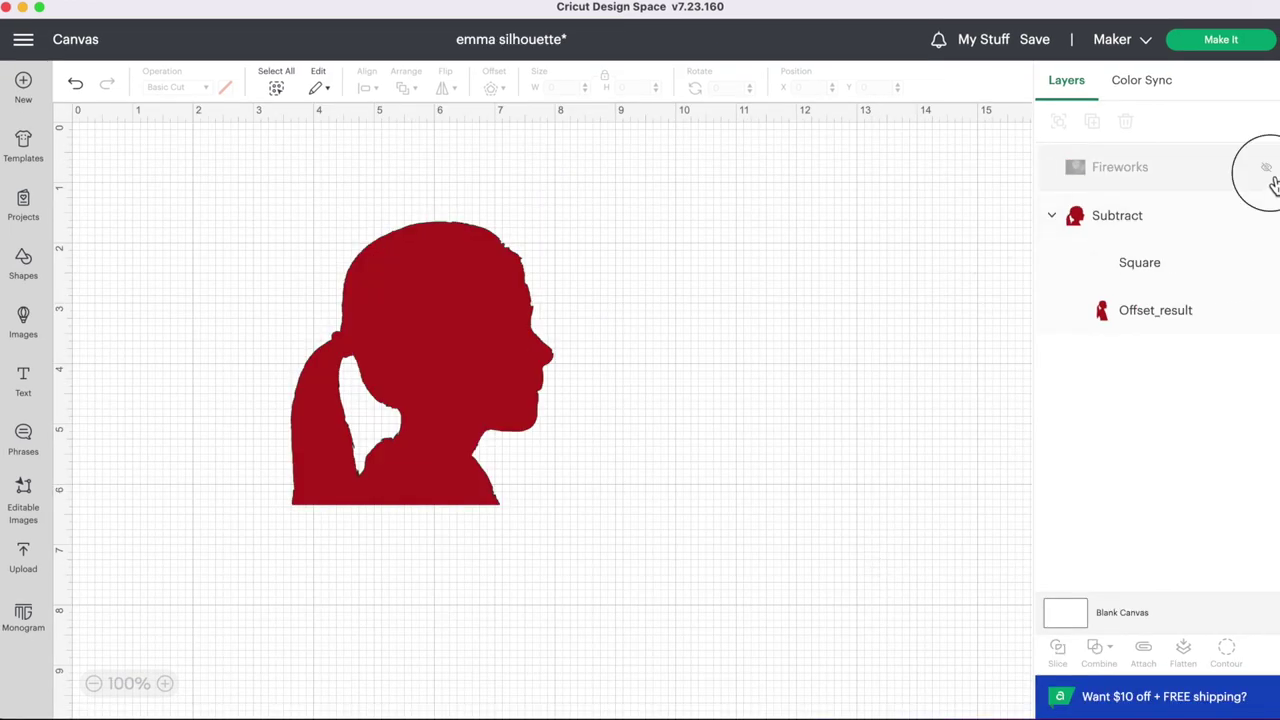
# Step: Unhide the Fireworks photo and place the silhouette to its left
pyautogui.click(1266, 168)
pyautogui.moveTo(773, 378); pyautogui.dragTo(806, 363)
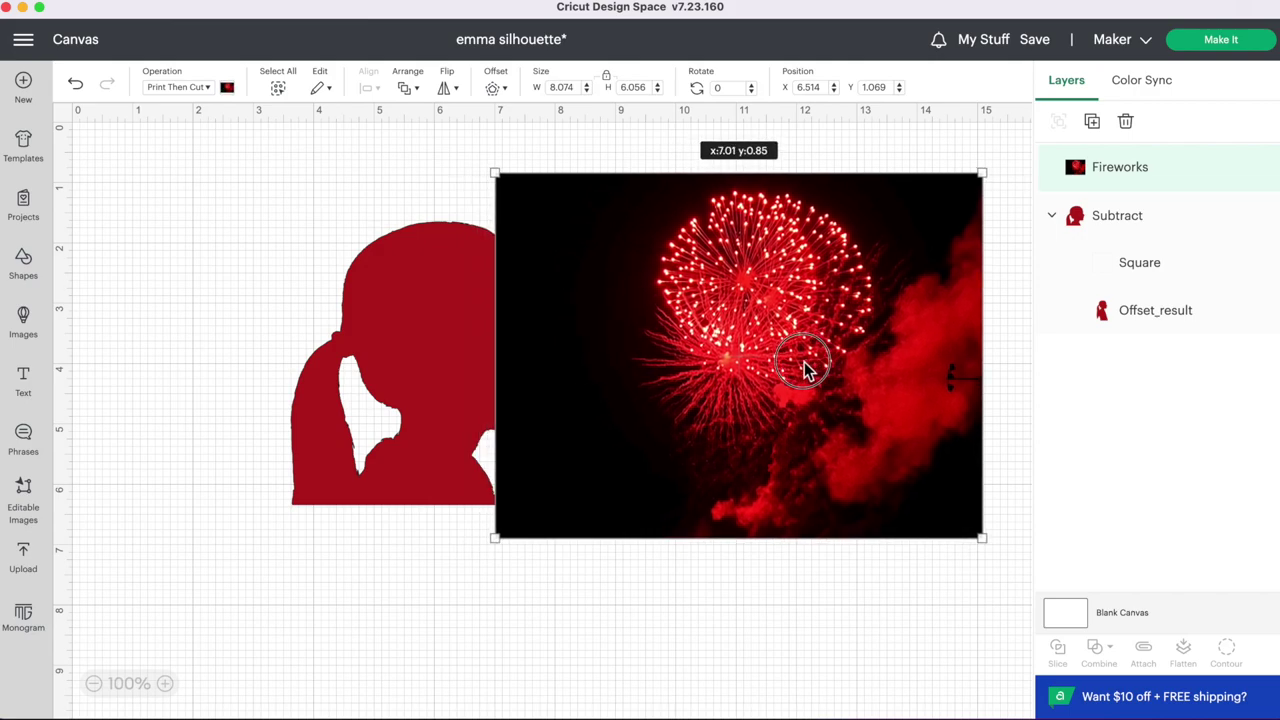
pyautogui.moveTo(417, 380); pyautogui.dragTo(360, 378)
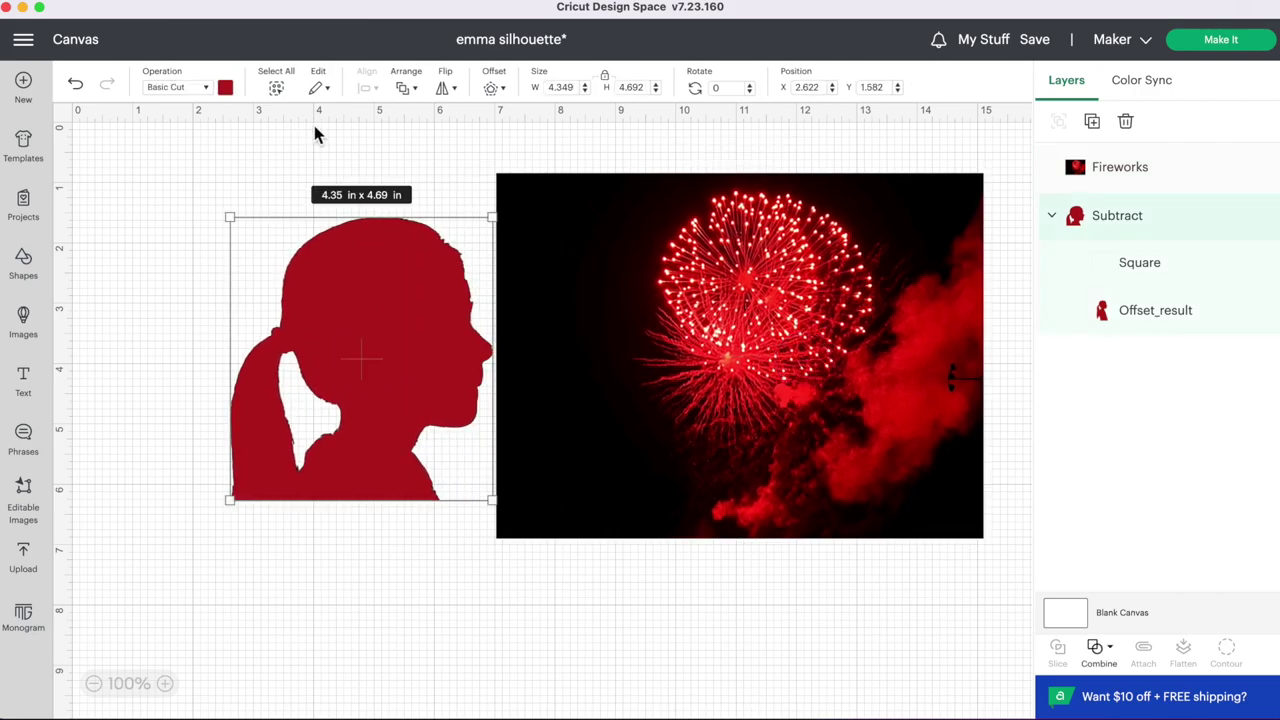
# Step: Bring the silhouette forward with Arrange and drag it onto the fireworks photo
pyautogui.click(408, 88)
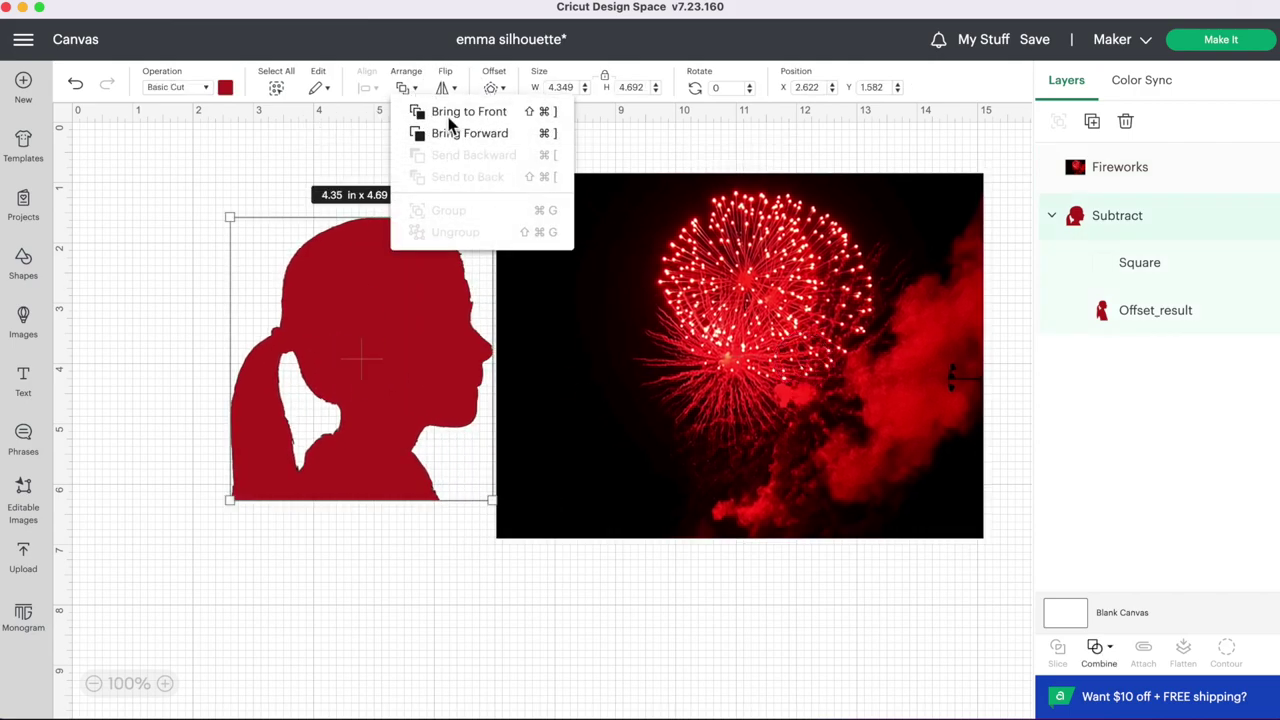
pyautogui.click(450, 135)
pyautogui.moveTo(374, 323); pyautogui.dragTo(769, 314)
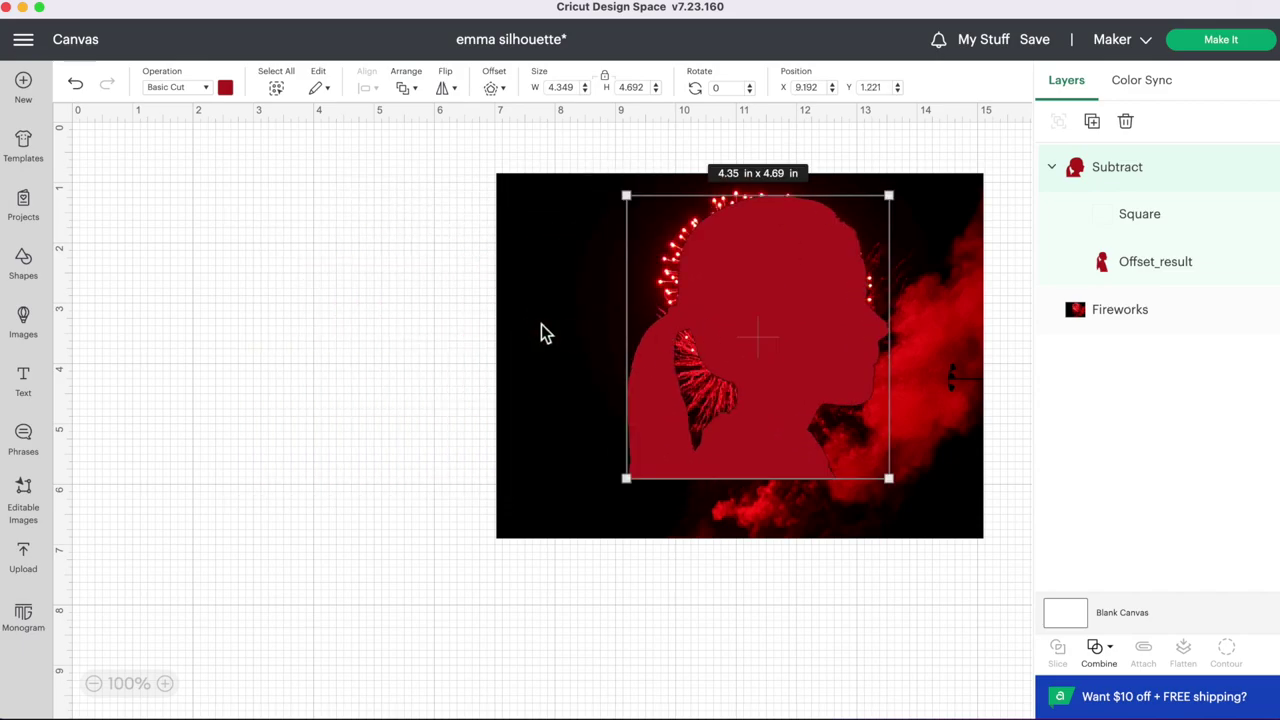
pyautogui.click(175, 88)
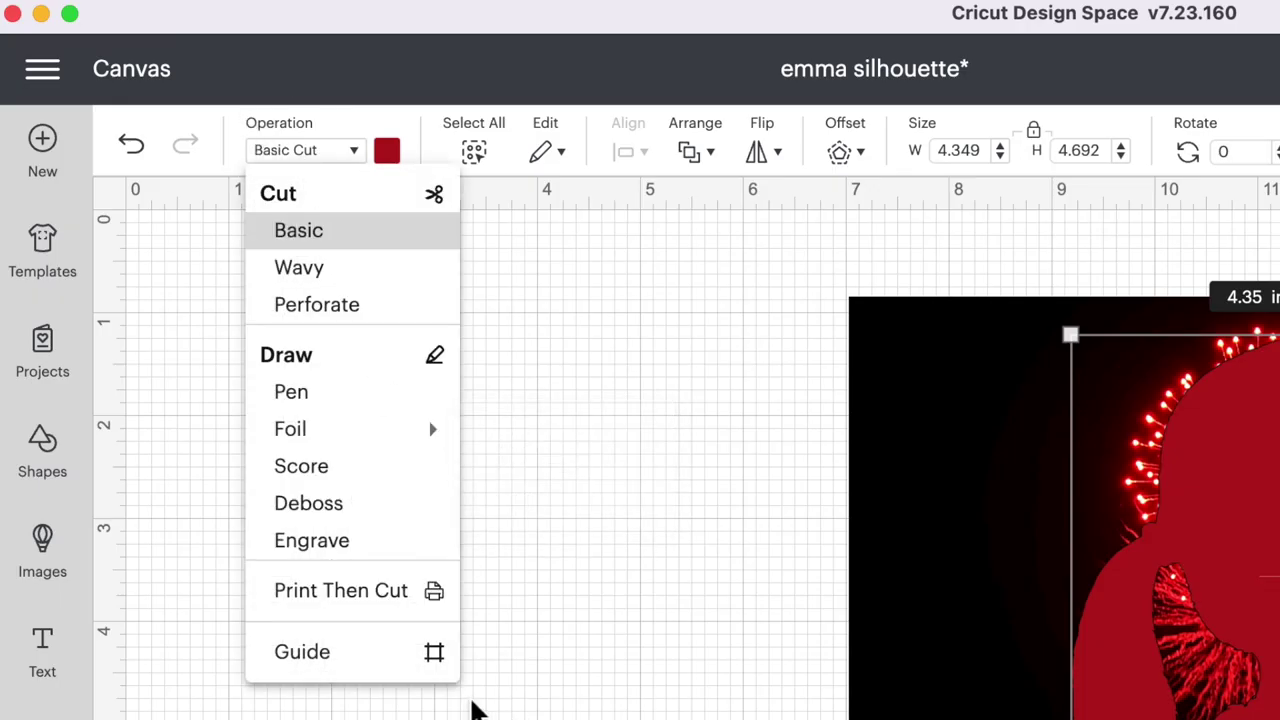
# Step: Set the silhouette's Operation to Guide, align it over the firework burst, and select it with the photo
pyautogui.click(335, 653)
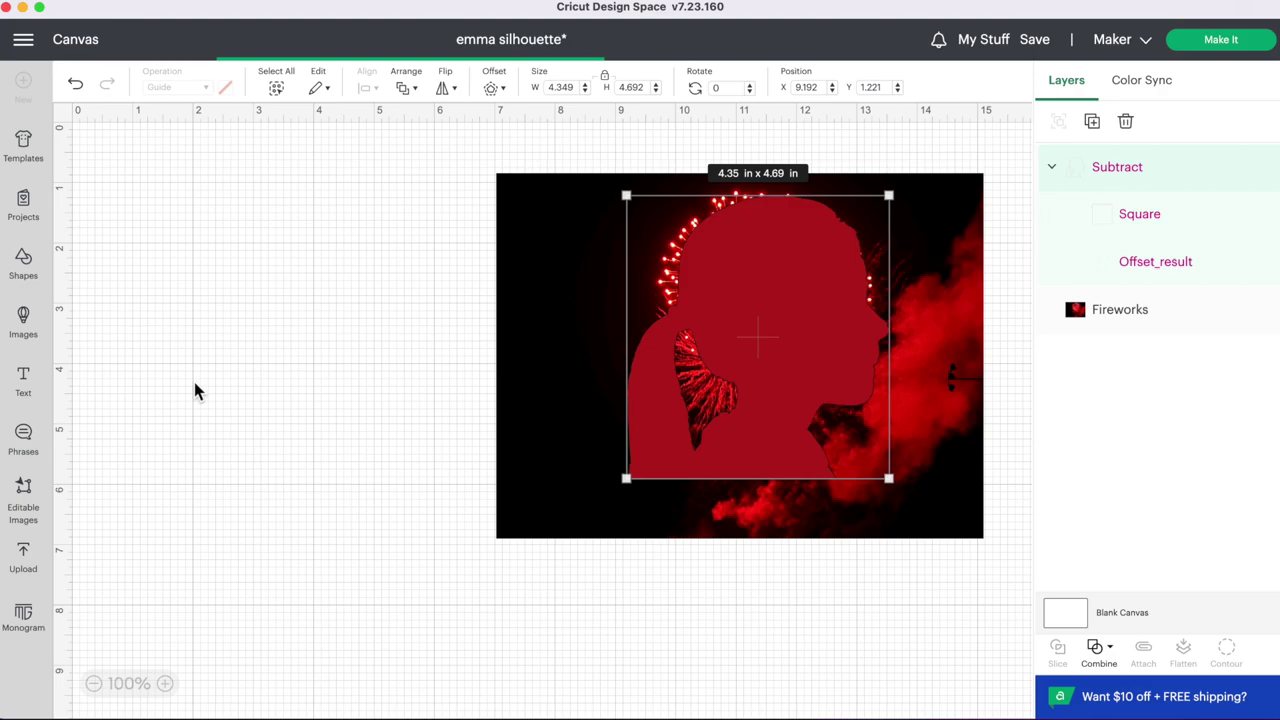
pyautogui.click(333, 650)
pyautogui.moveTo(686, 430)
pyautogui.mouseDown()
pyautogui.moveTo(660, 403)
pyautogui.moveTo(720, 431)
pyautogui.moveTo(670, 413)
pyautogui.mouseUp()
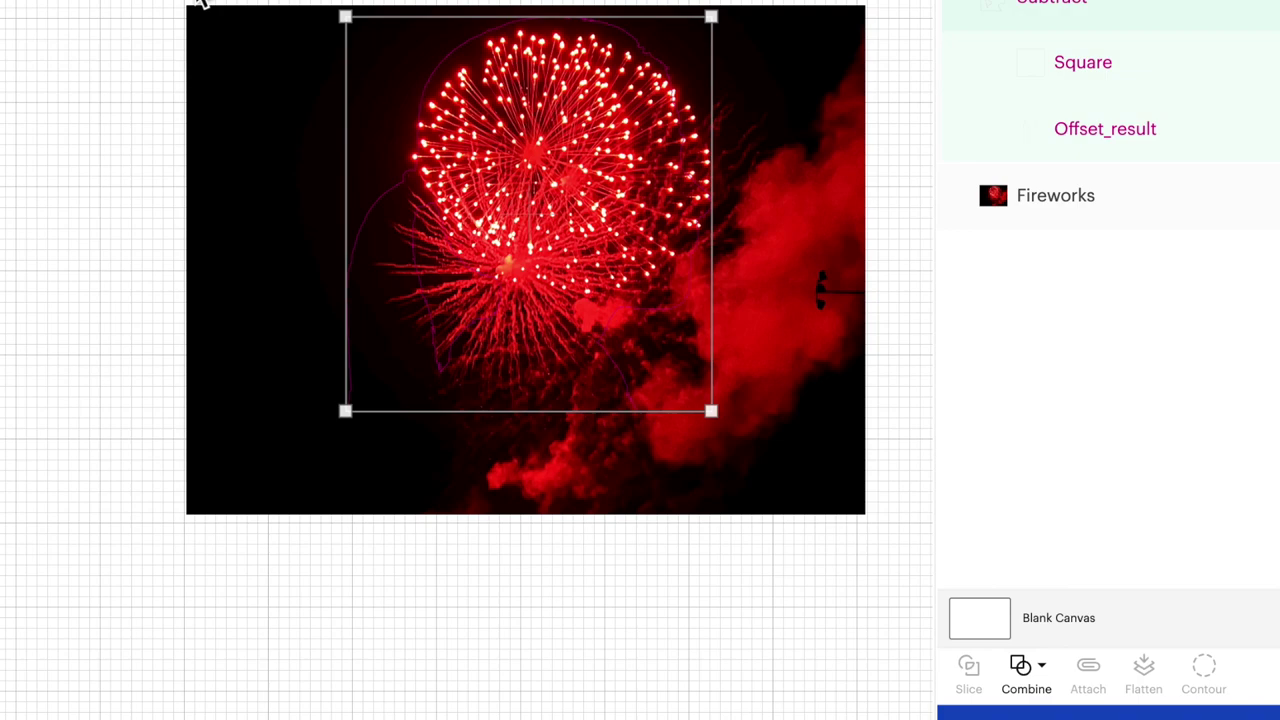
pyautogui.click(200, 4)
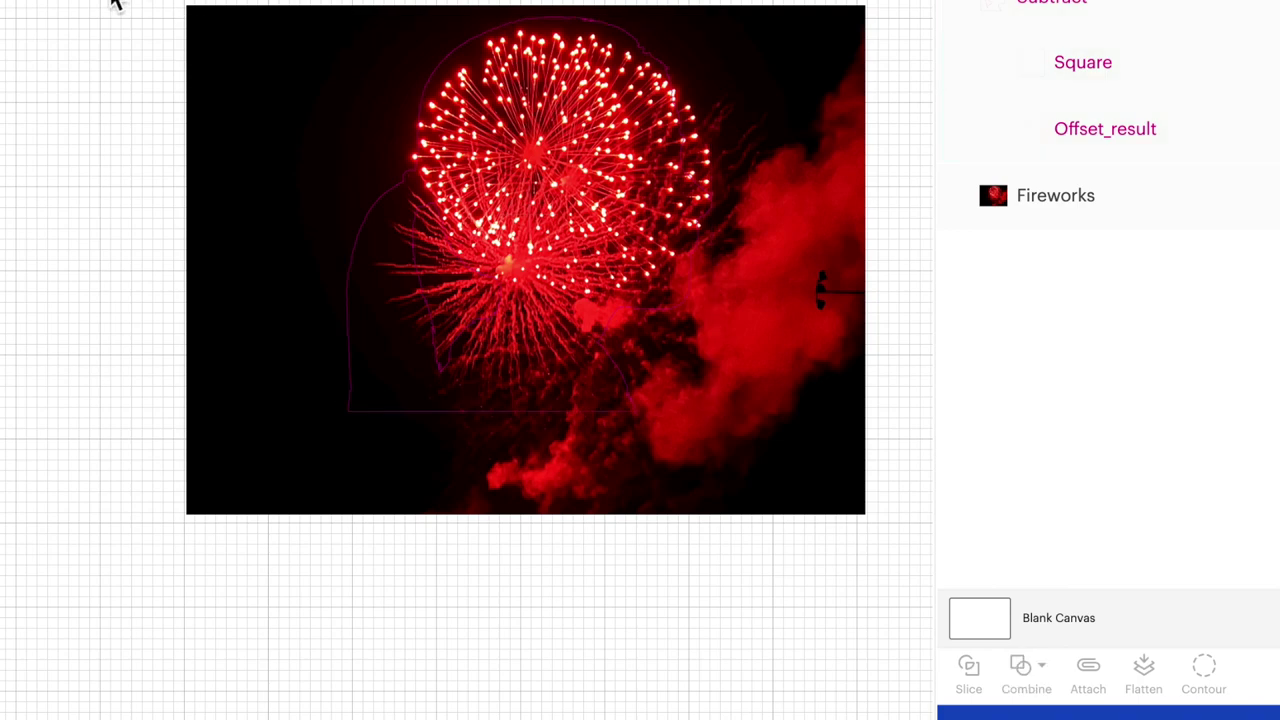
pyautogui.moveTo(97, 2); pyautogui.dragTo(705, 287)
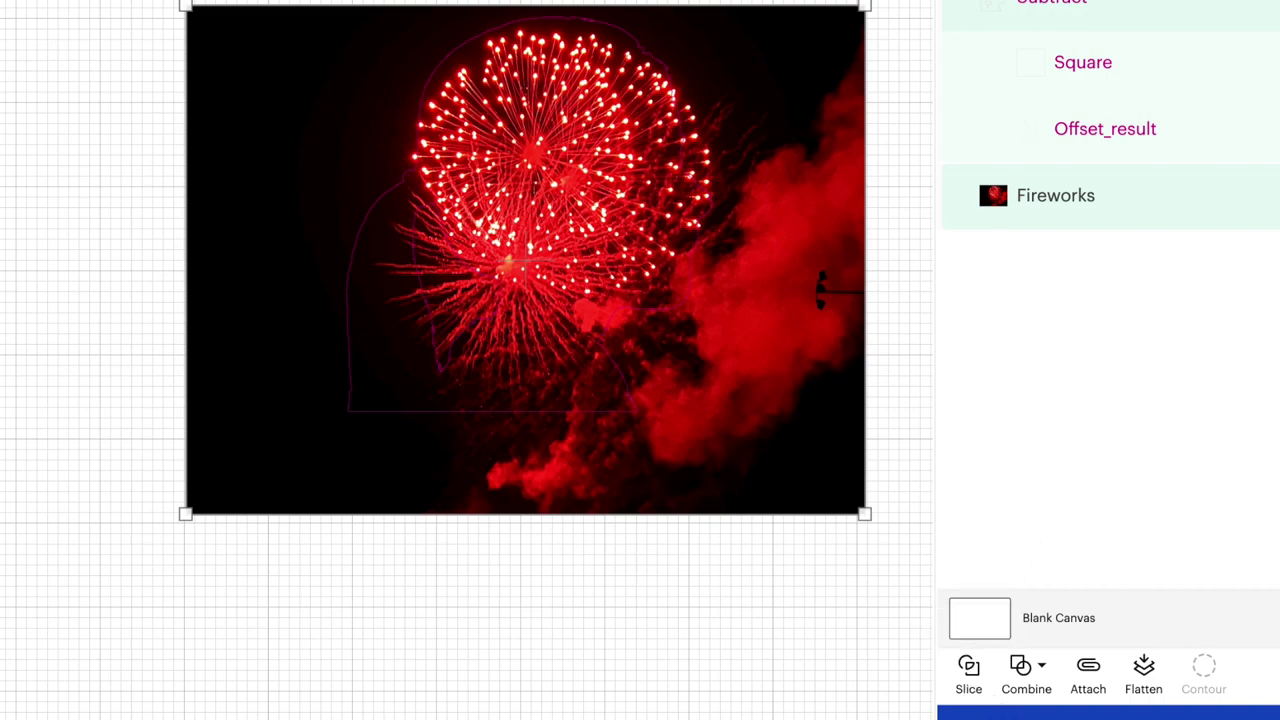
# Step: Slice the photo with the silhouette and delete the separated outline piece
pyautogui.click(968, 672)
pyautogui.moveTo(574, 223); pyautogui.dragTo(0, 228)
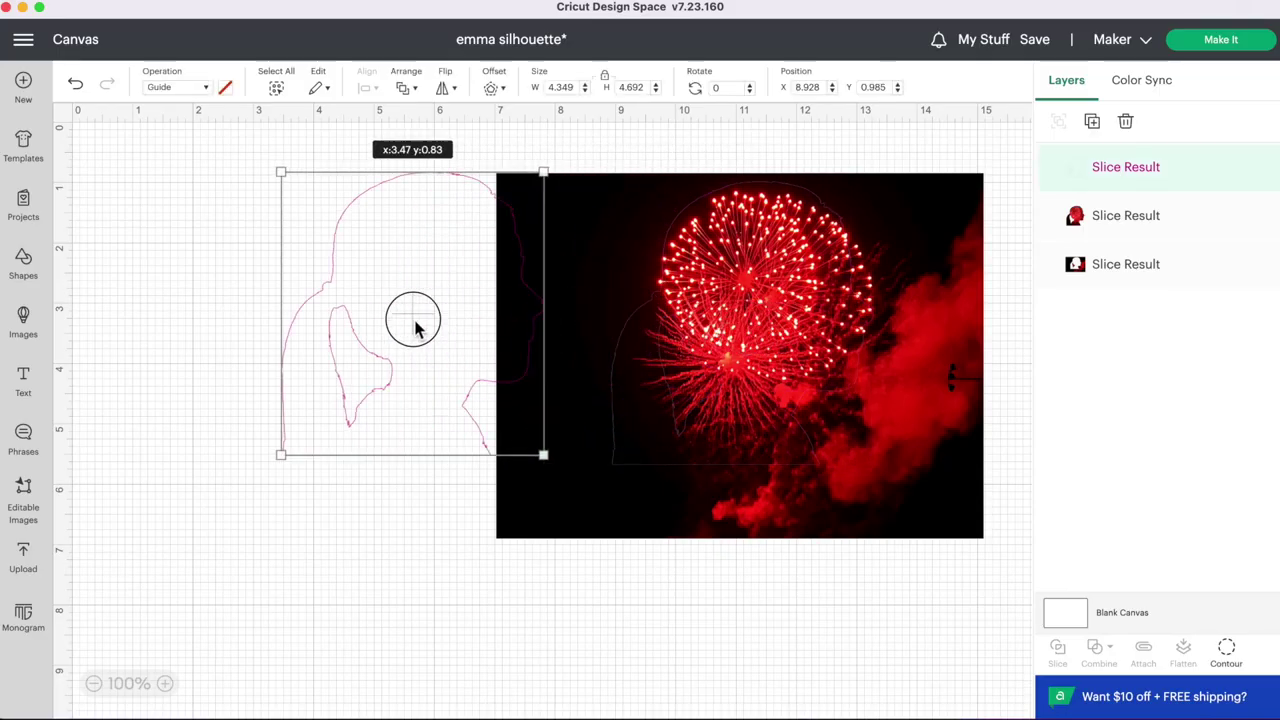
pyautogui.moveTo(351, 333); pyautogui.dragTo(352, 333)
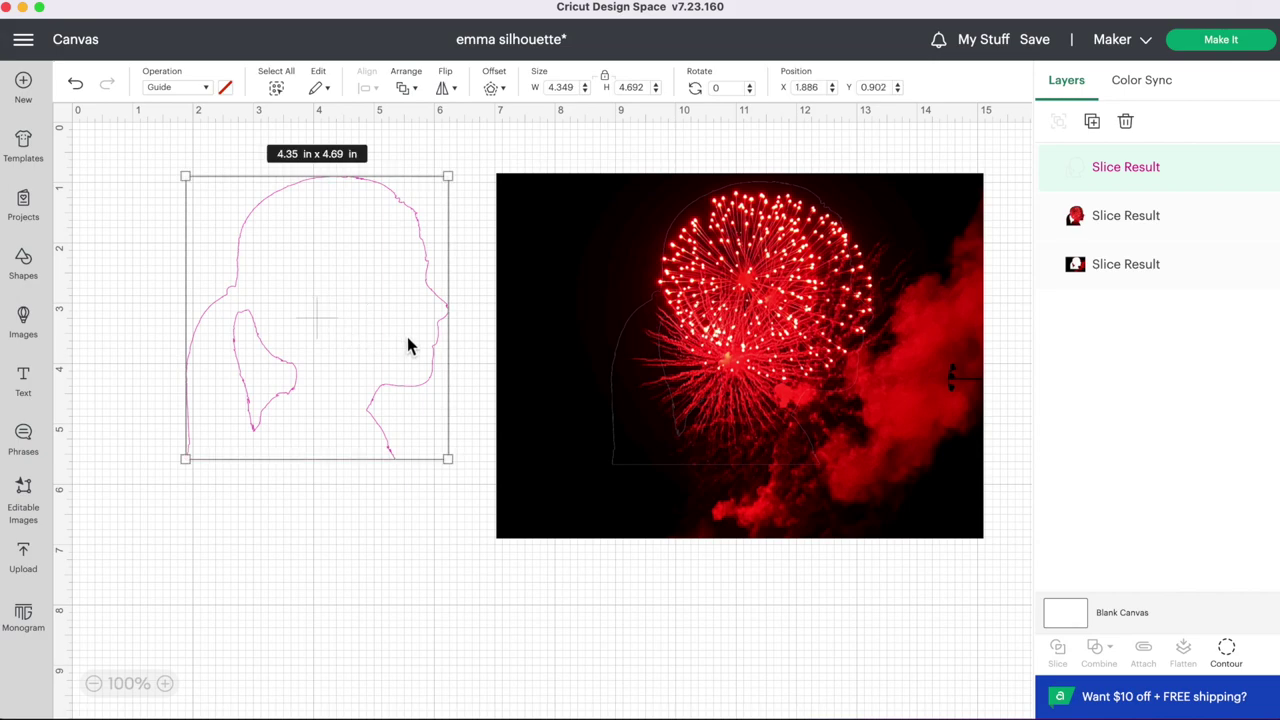
pyautogui.press('Delete')
# Step: Delete the leftover photo with the hole and centre the fireworks head slice on the canvas
pyautogui.moveTo(717, 331); pyautogui.dragTo(297, 297)
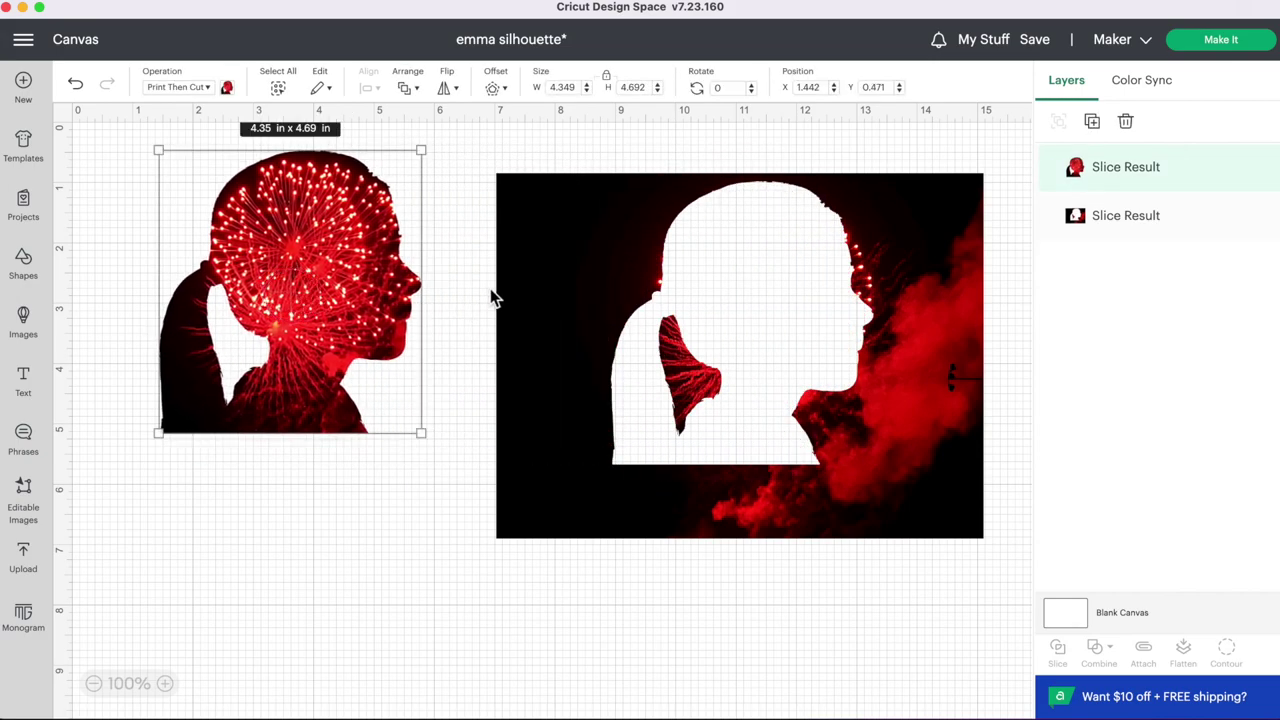
pyautogui.click(530, 280)
pyautogui.press('Delete')
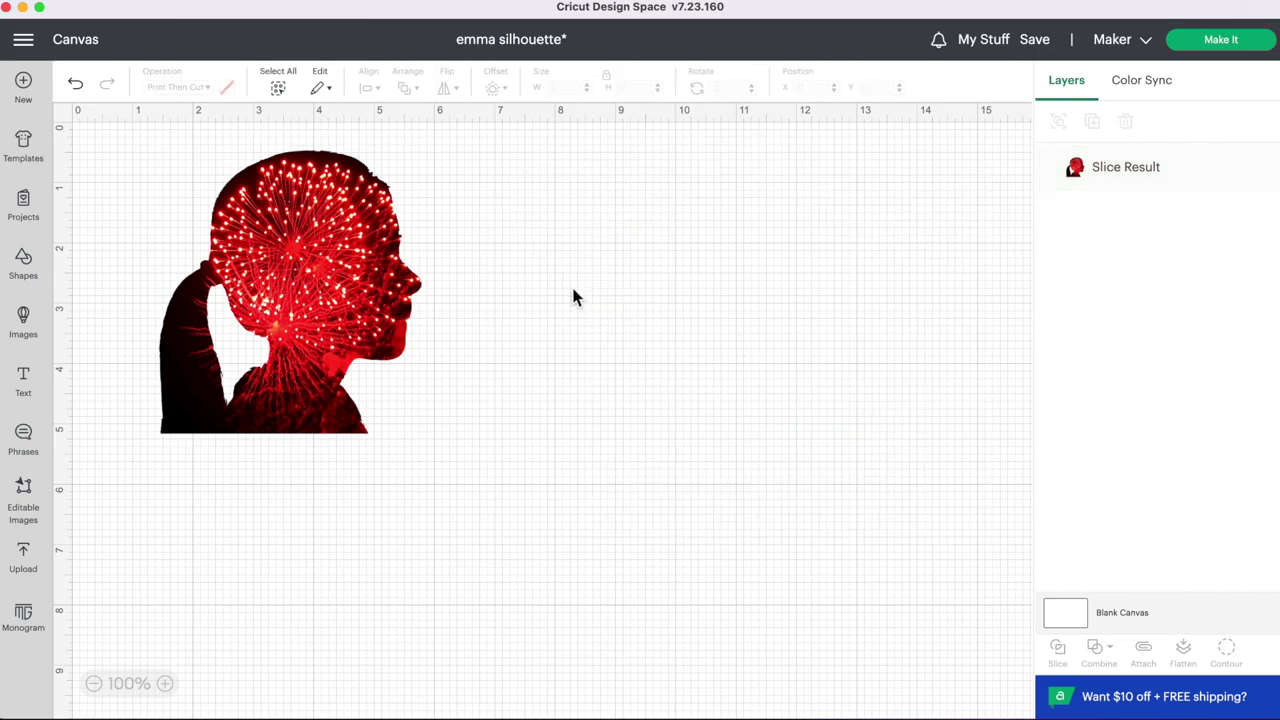
pyautogui.moveTo(363, 306); pyautogui.dragTo(488, 352)
pyautogui.click(663, 430)
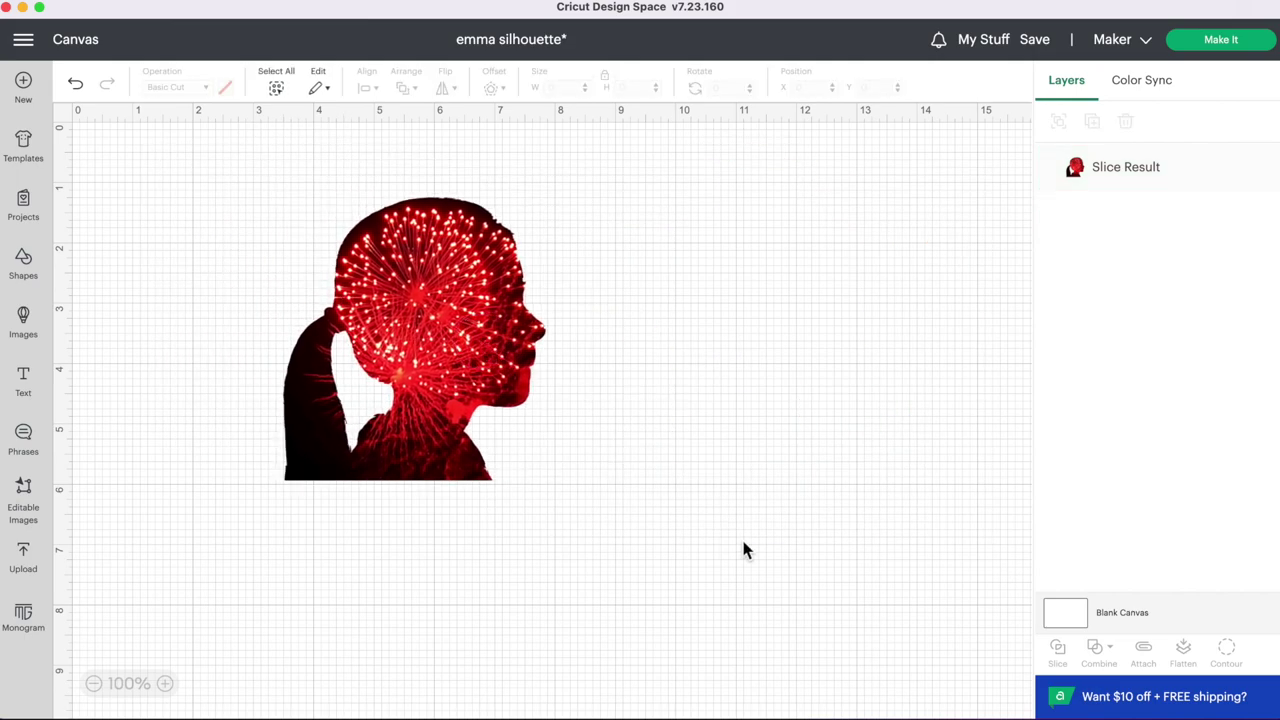